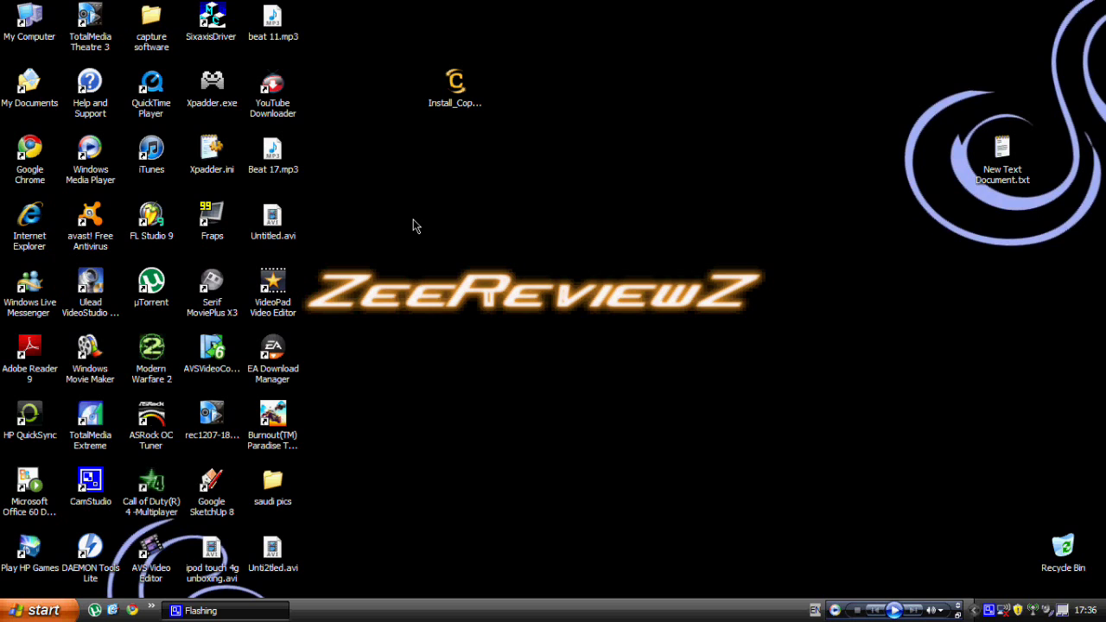
Google 'copytrans tuneswift' in Chrome and open the CopyTrans TuneSwift product page from the first result
click(36, 169)
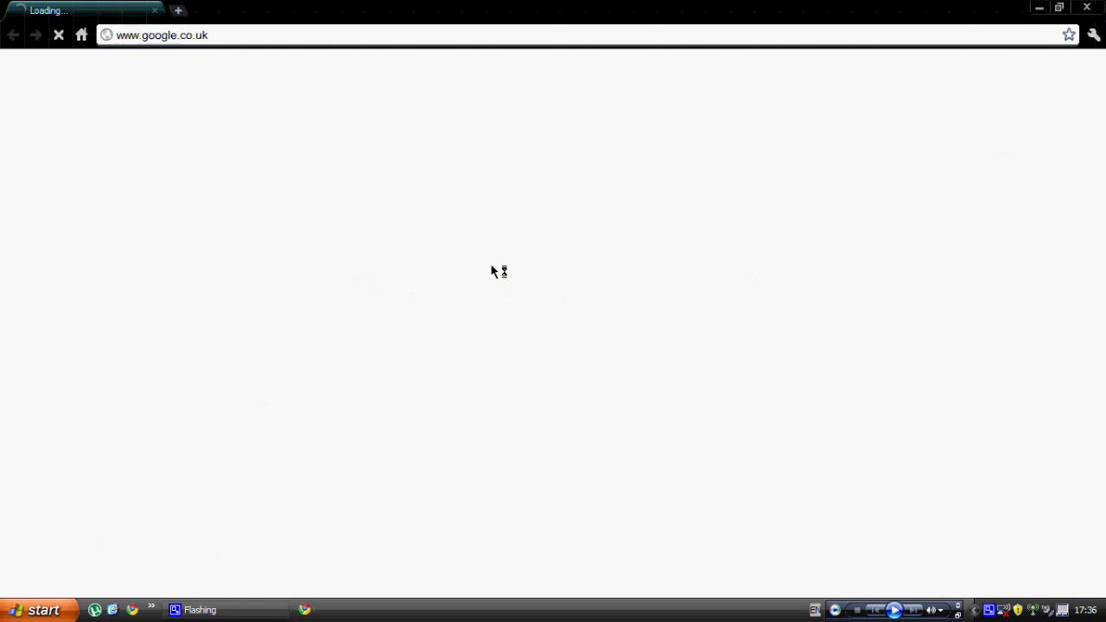
text(c)
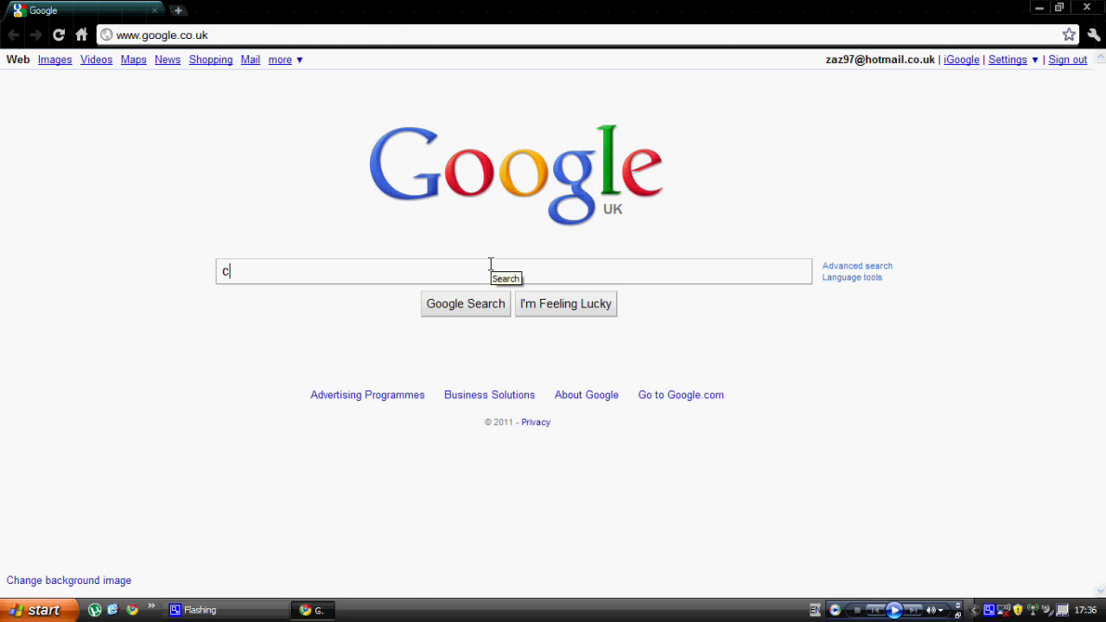
text(opyt)
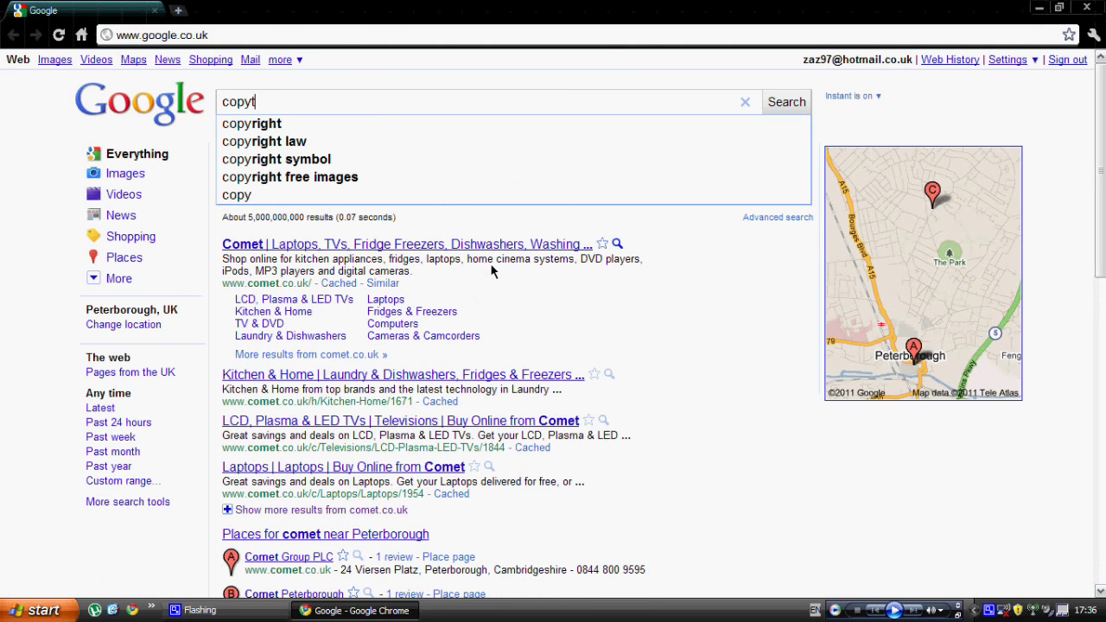
text(rans tuneswift)
key(Return)
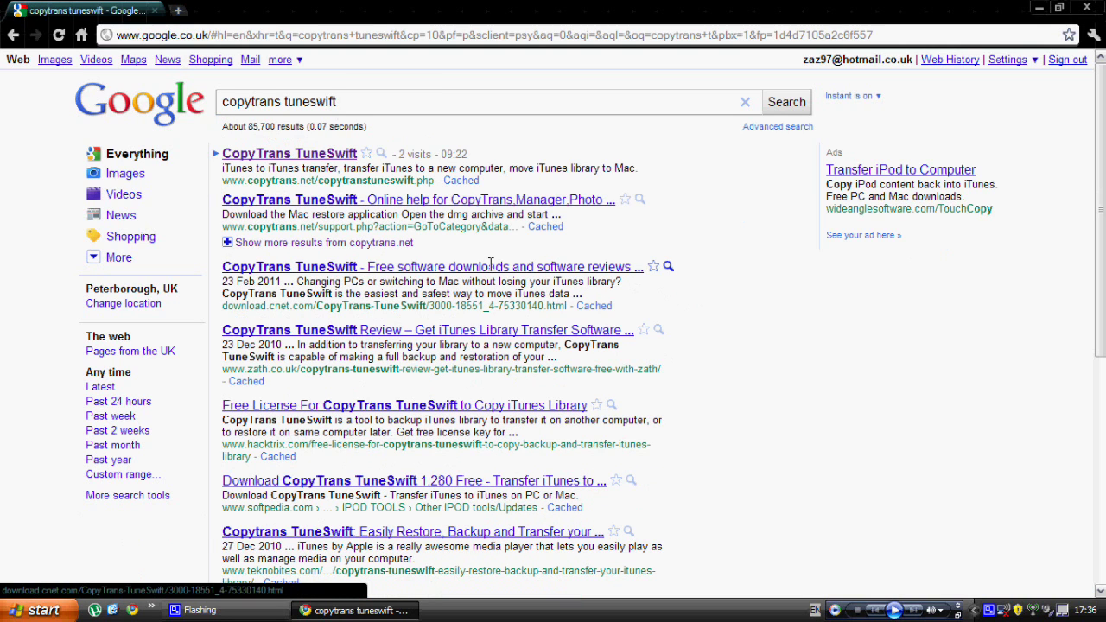
click(337, 158)
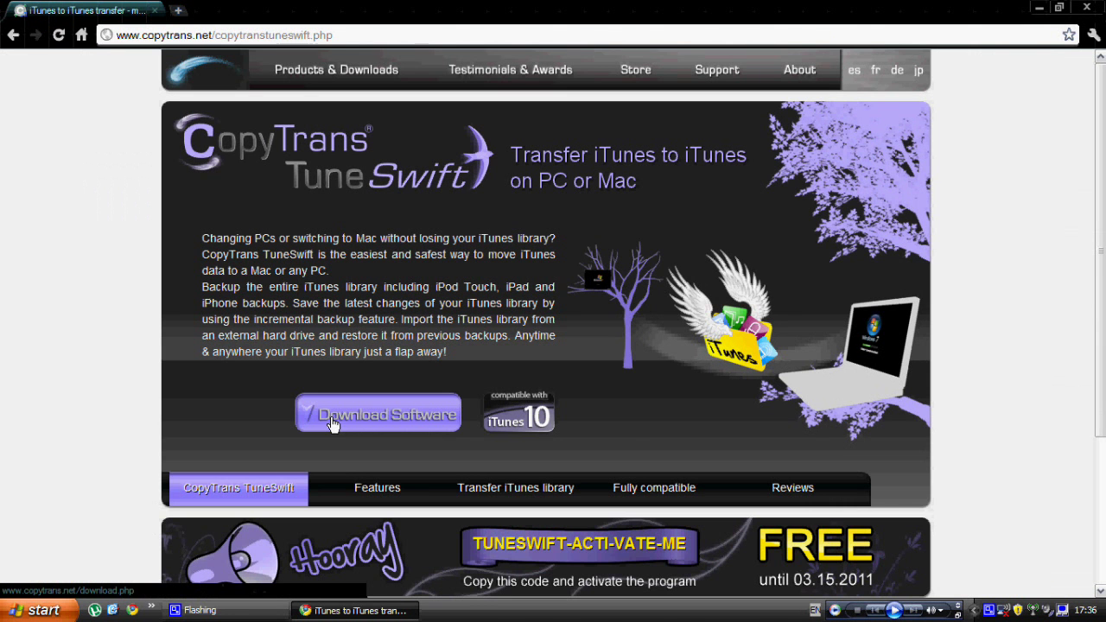
Go to Download Software and start the free CopyTrans Suite download
click(393, 416)
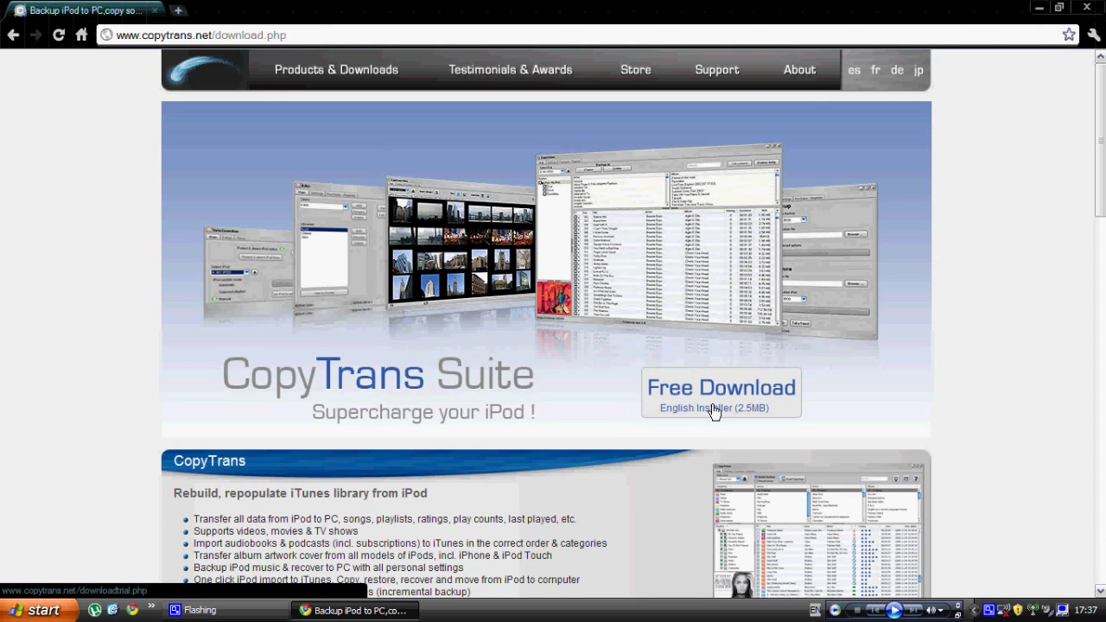
click(715, 413)
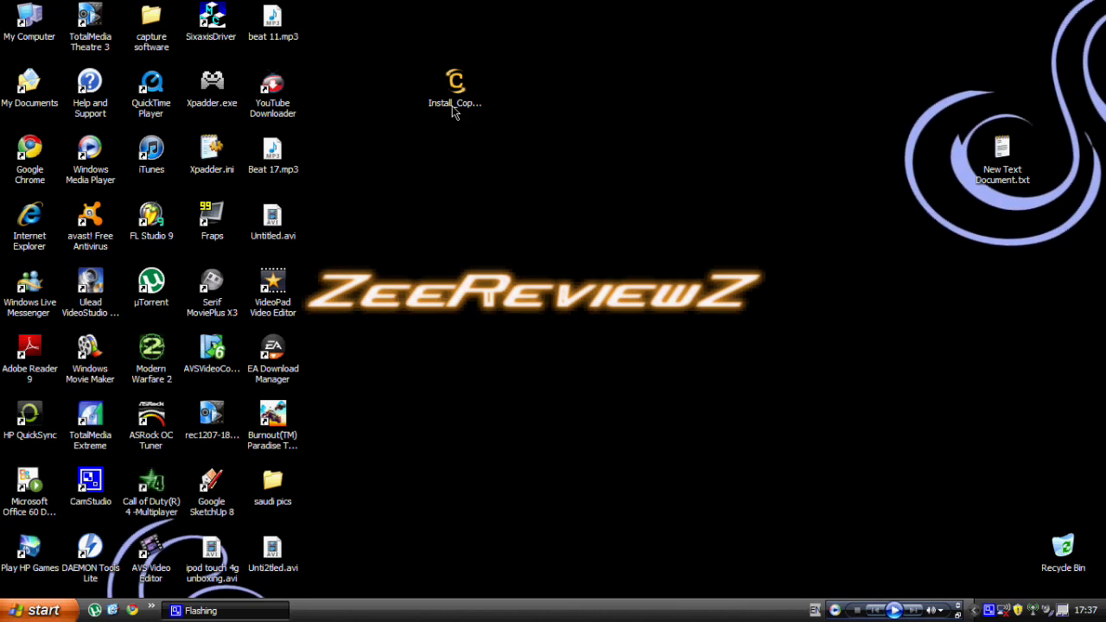
Run Install_CopyTrans_Suite from the desktop, accept the license agreement, and install it
double_click(454, 95)
click(598, 321)
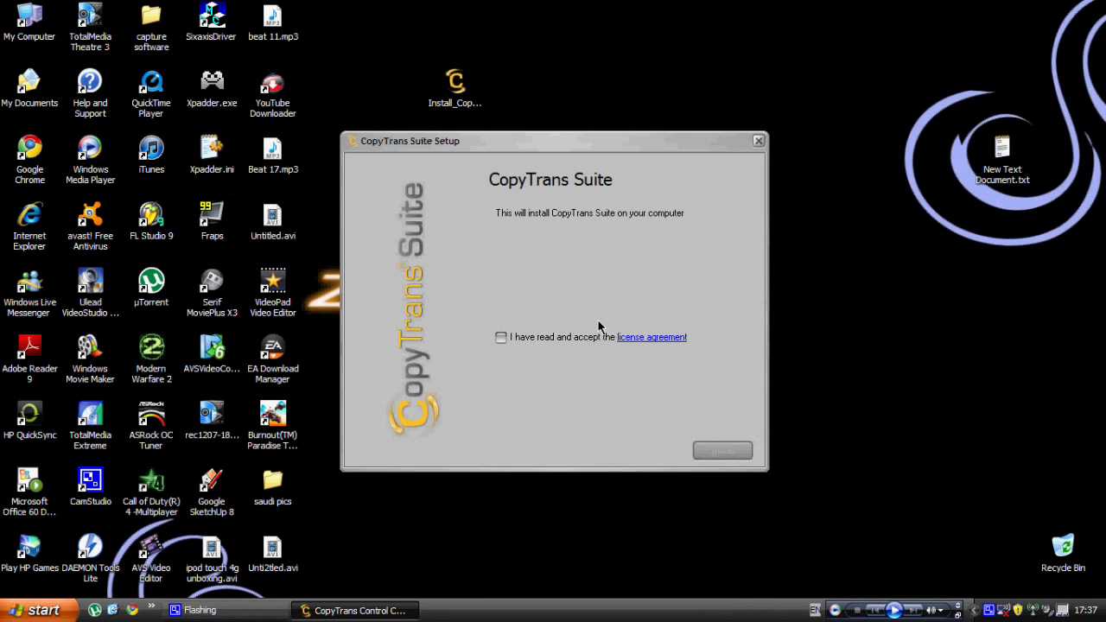
click(501, 338)
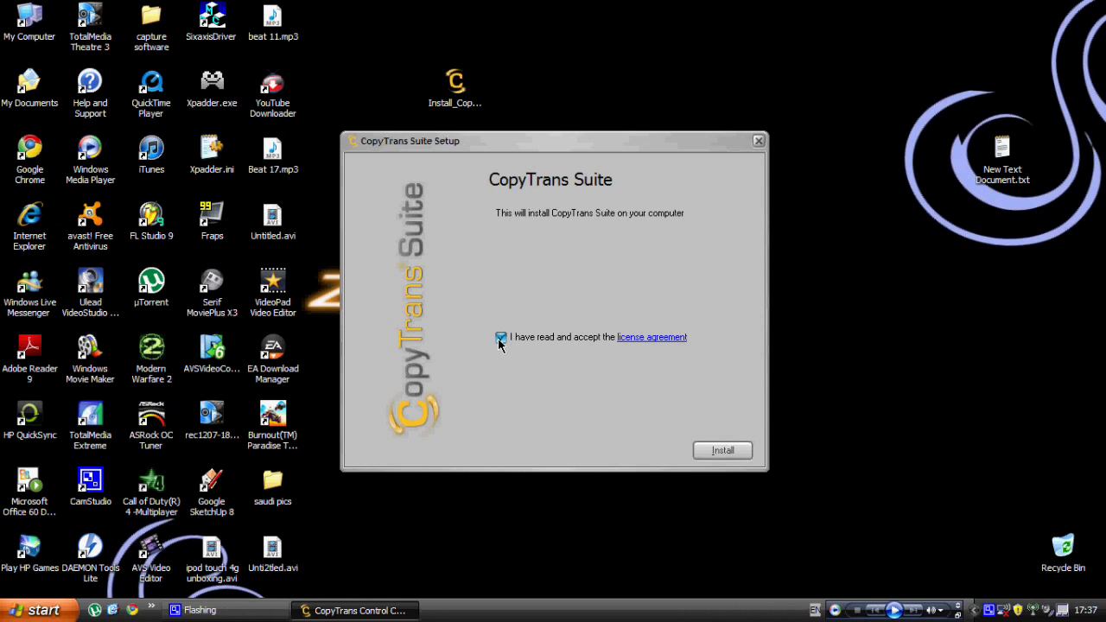
click(729, 453)
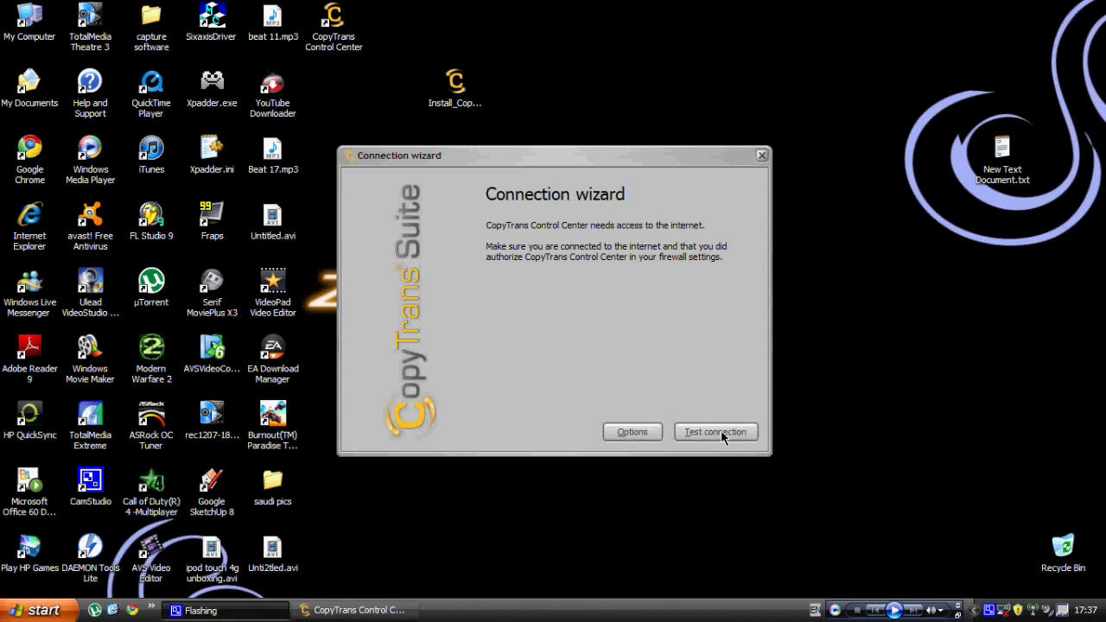
Test the internet connection, acknowledging the firewall warning and the Connection successful message
click(716, 432)
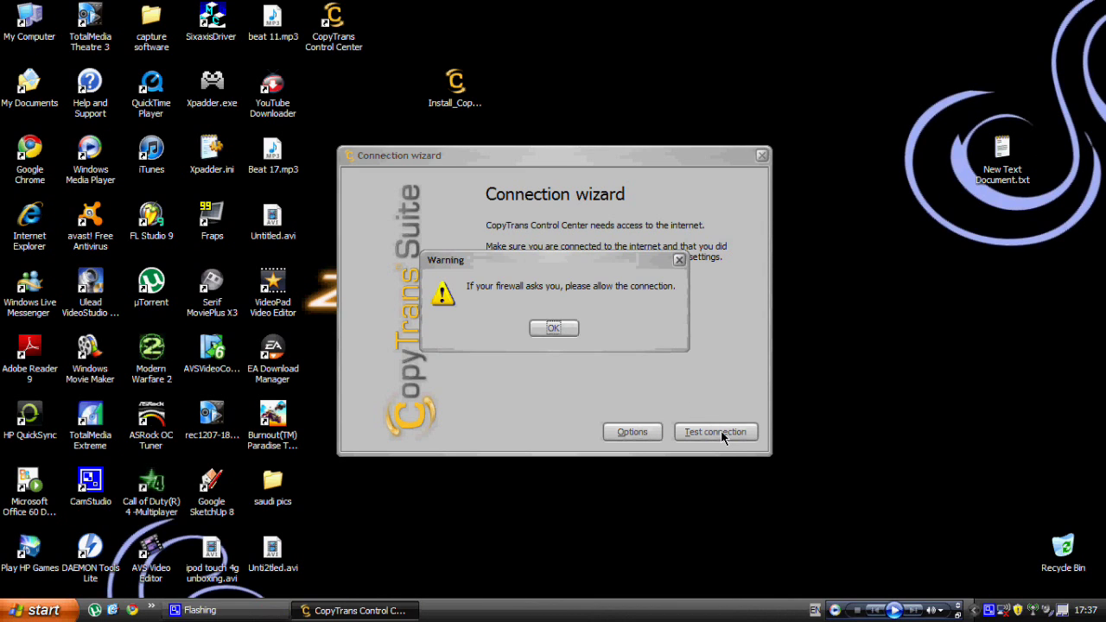
click(547, 332)
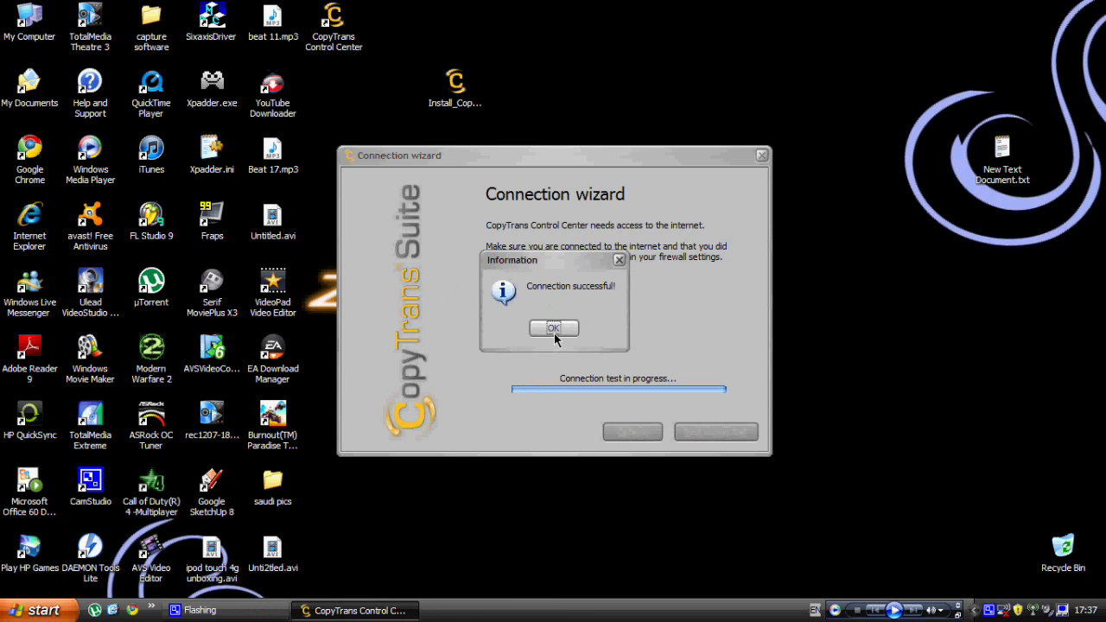
click(556, 333)
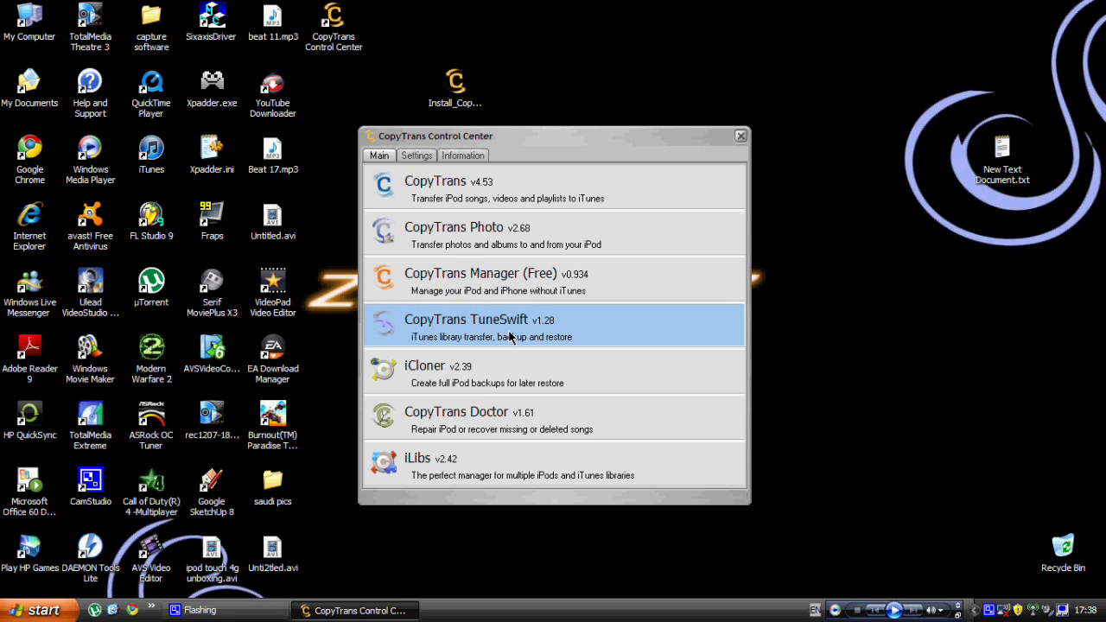
Download and launch CopyTrans TuneSwift from the Control Center program list
click(488, 337)
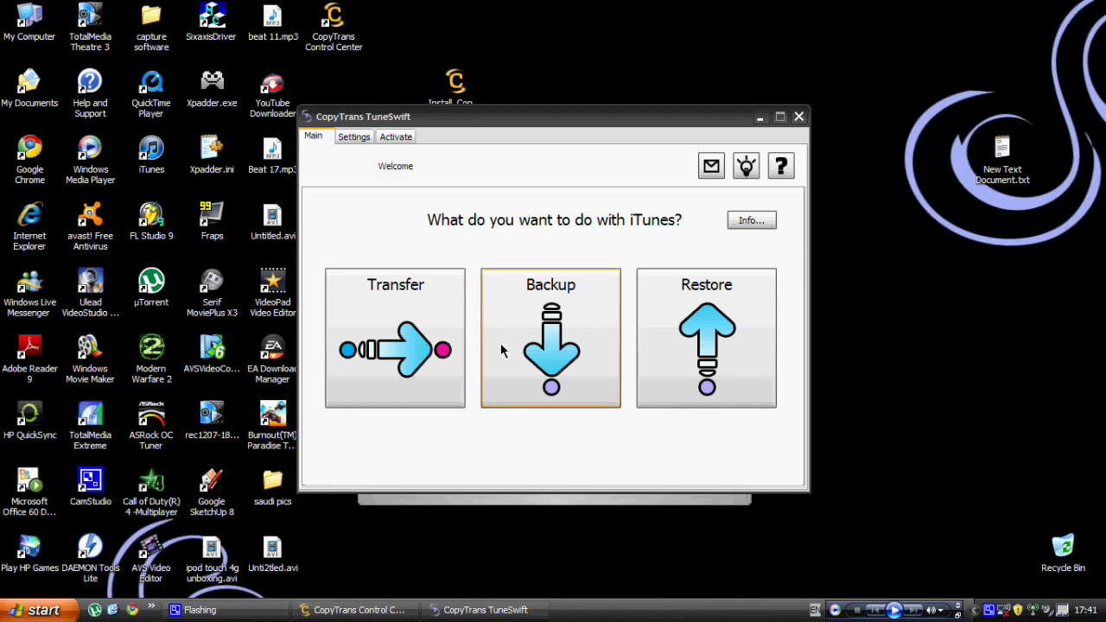
Open the activation dialog from TuneSwift's Settings, then its Activate tab
click(354, 142)
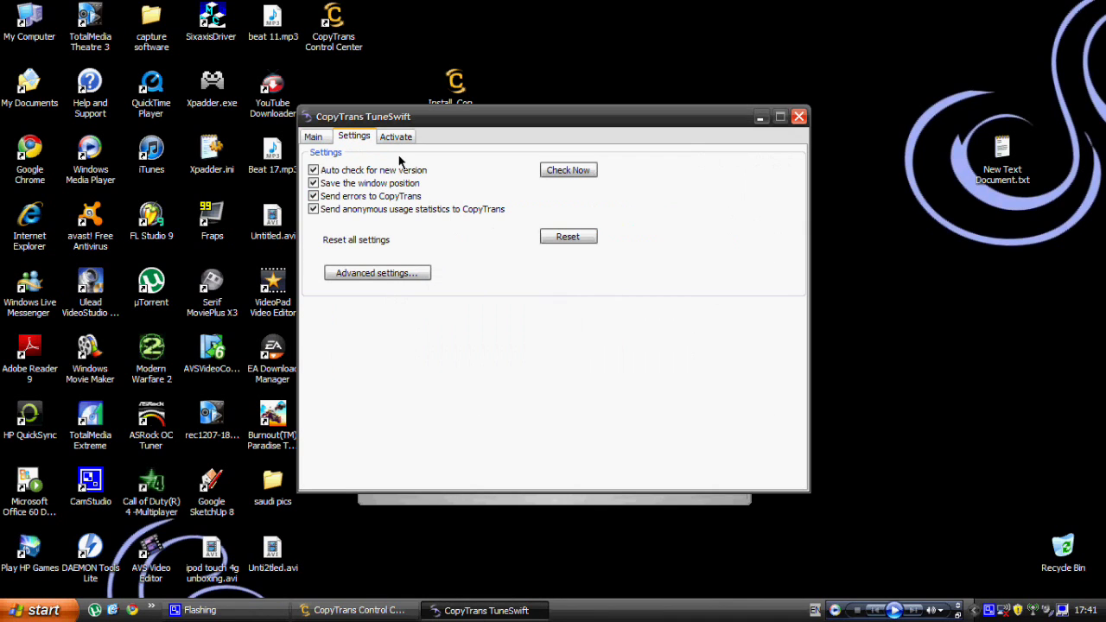
click(396, 138)
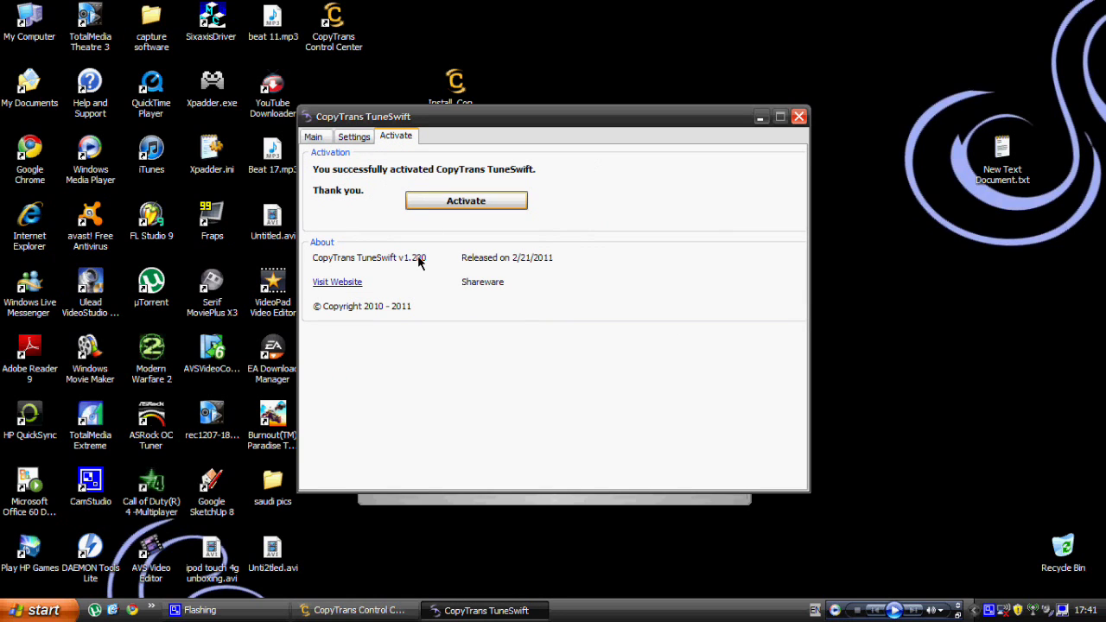
click(447, 207)
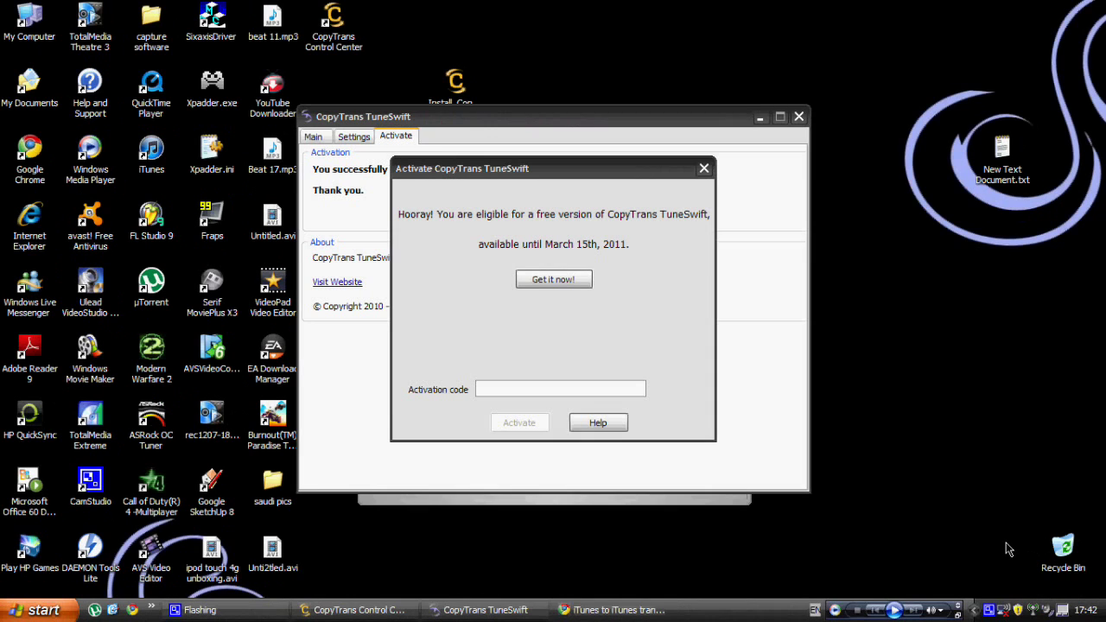
Enter the free activation code, activate TuneSwift, confirm success, and return to the Main tab
click(573, 390)
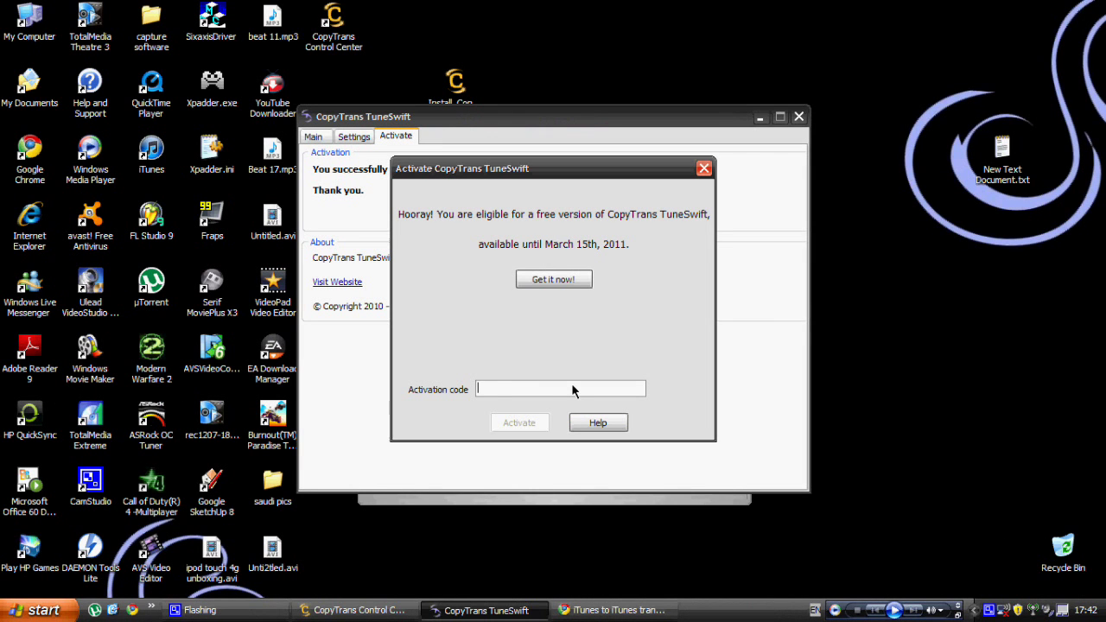
text(TUNESWIFT-ACTI)
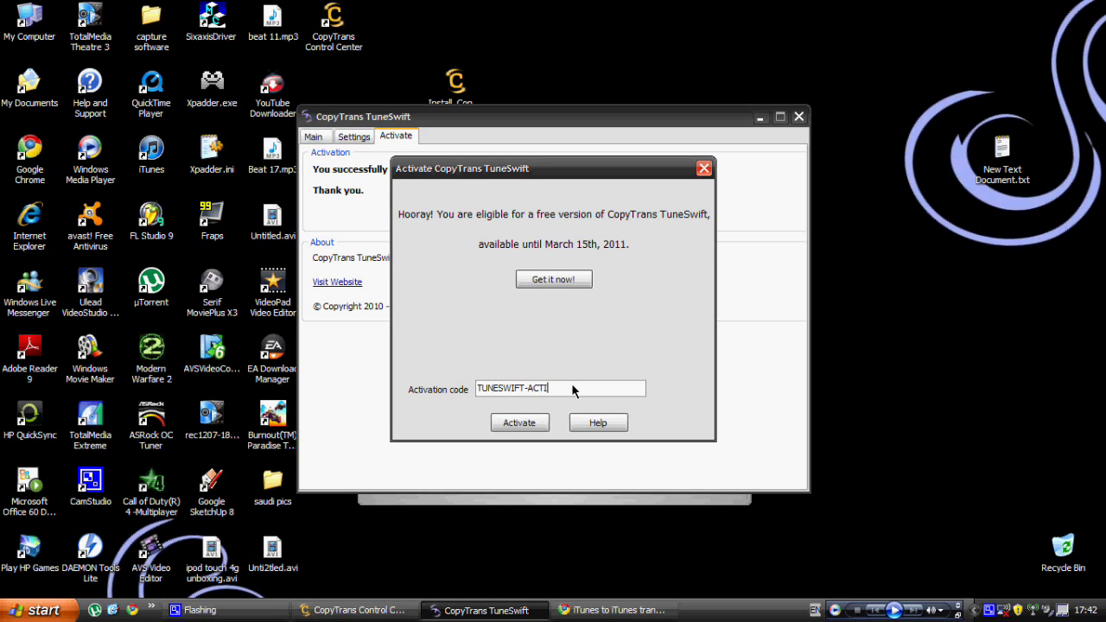
text(-VATE-ME)
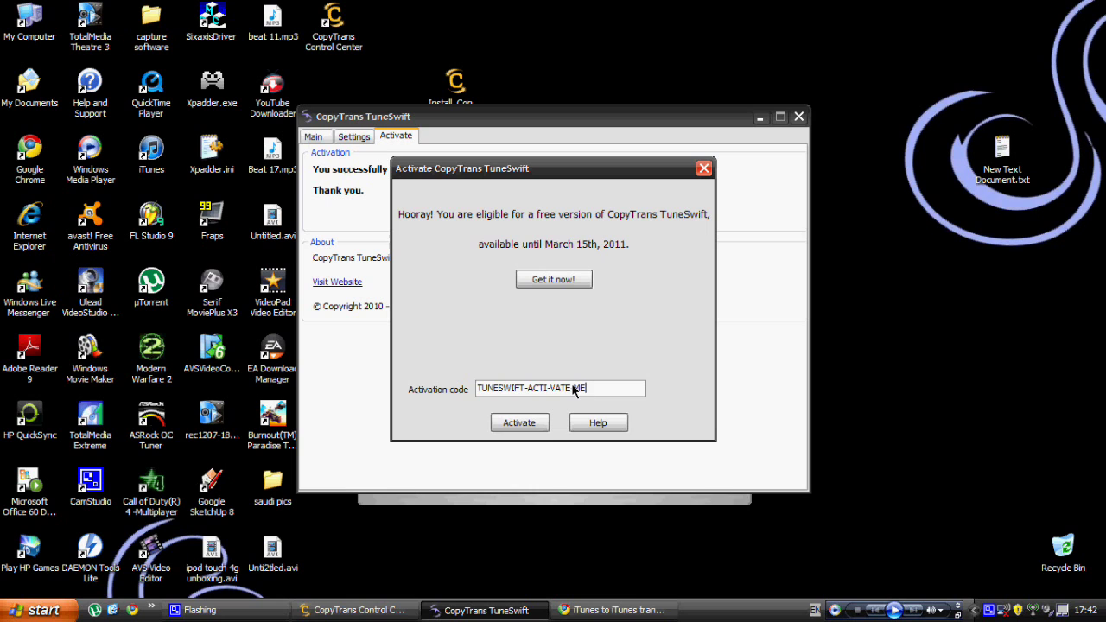
click(527, 420)
click(553, 328)
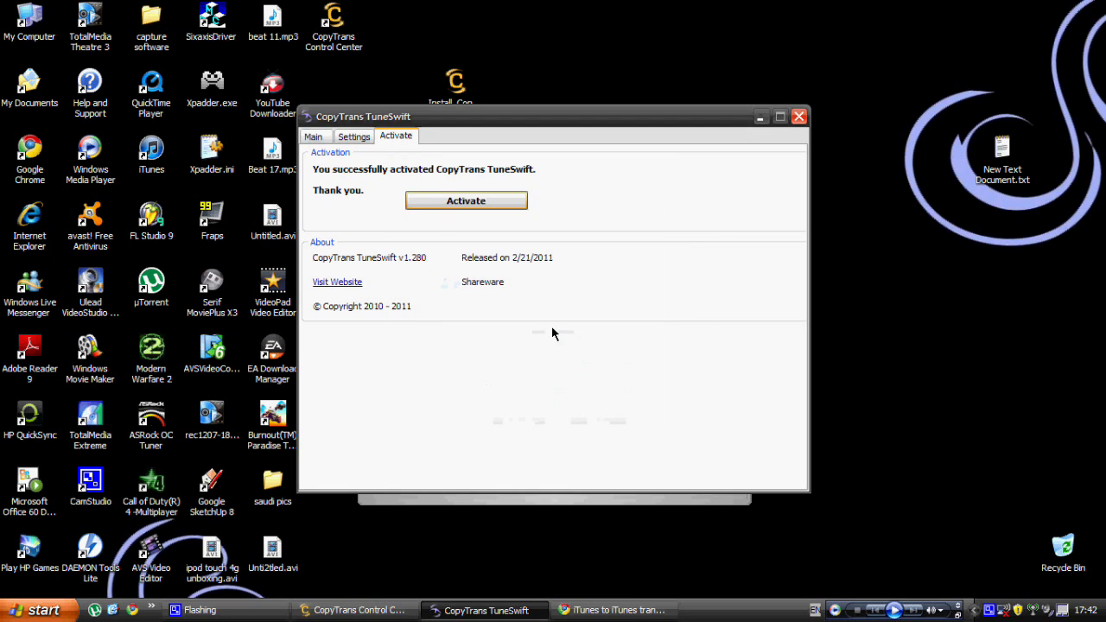
click(320, 137)
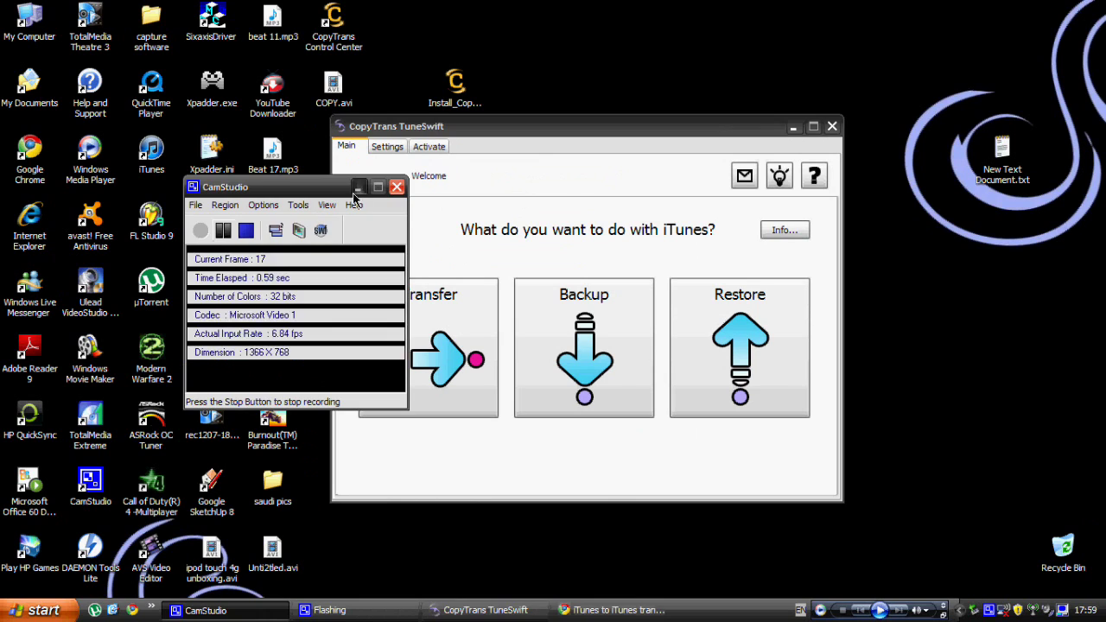
Choose Transfer to a PC (Windows) as a New Computer destination
click(358, 188)
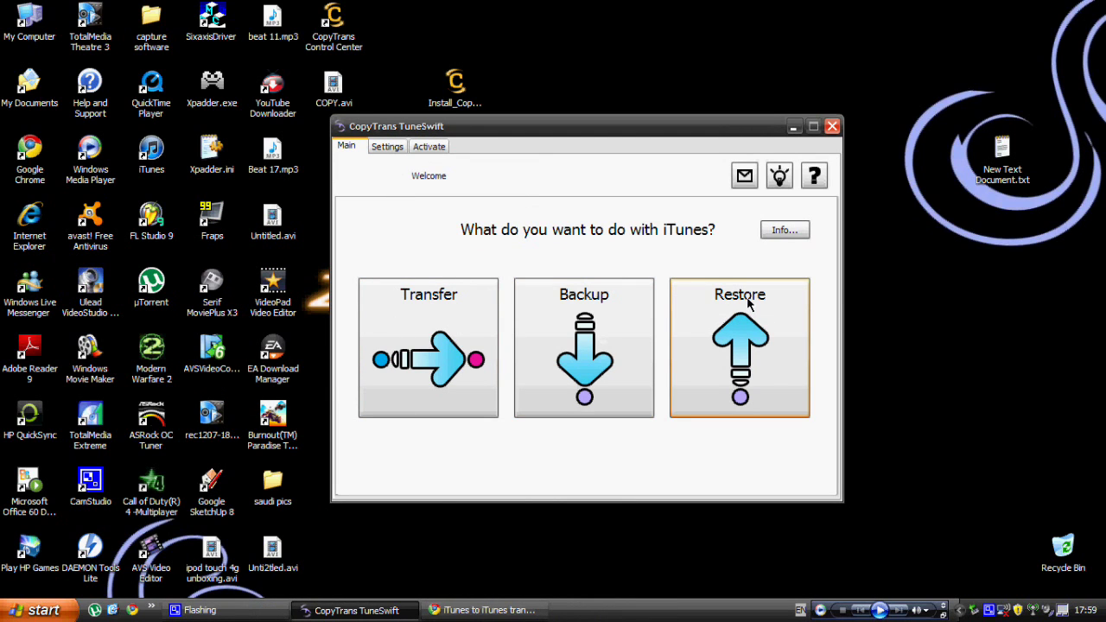
click(413, 298)
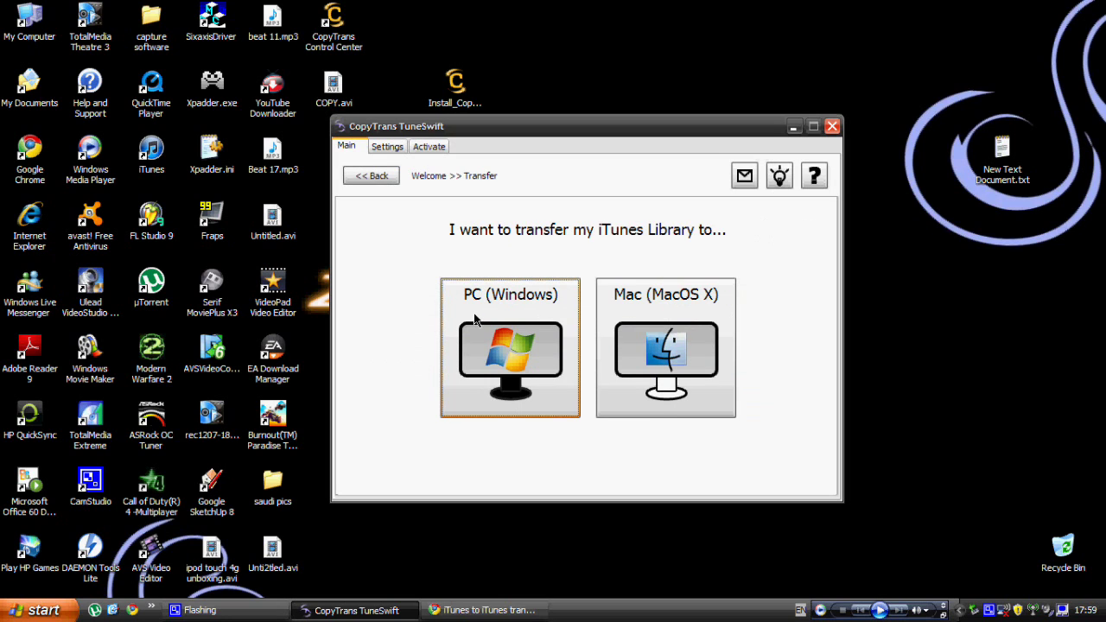
click(531, 368)
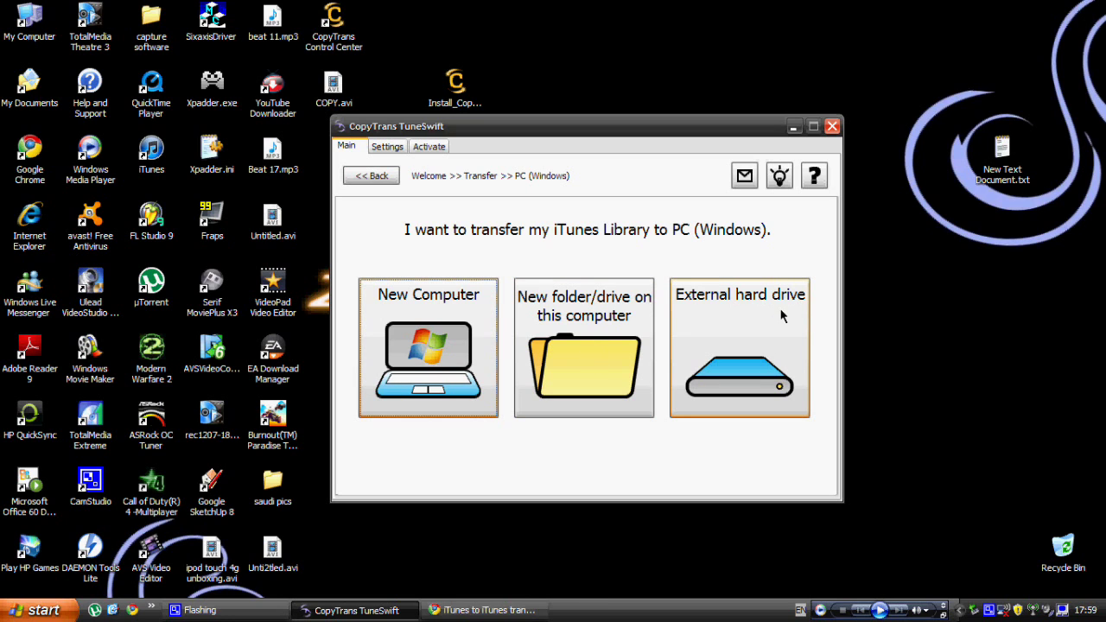
click(464, 344)
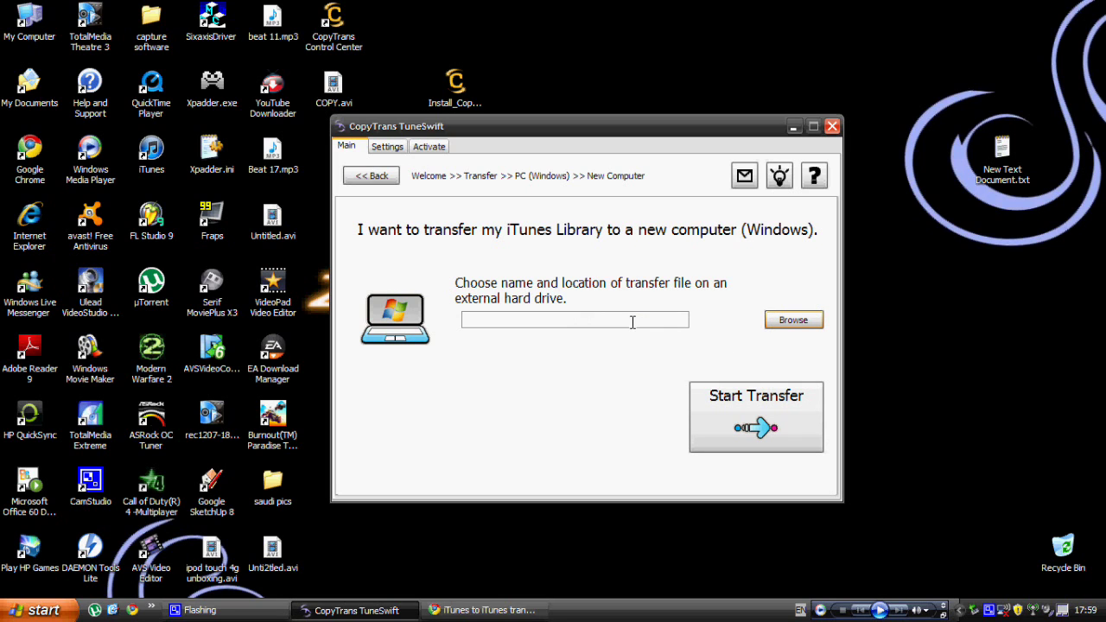
Save the transfer file as iTunesBackup.tsw on Local Disk (E:)
click(774, 320)
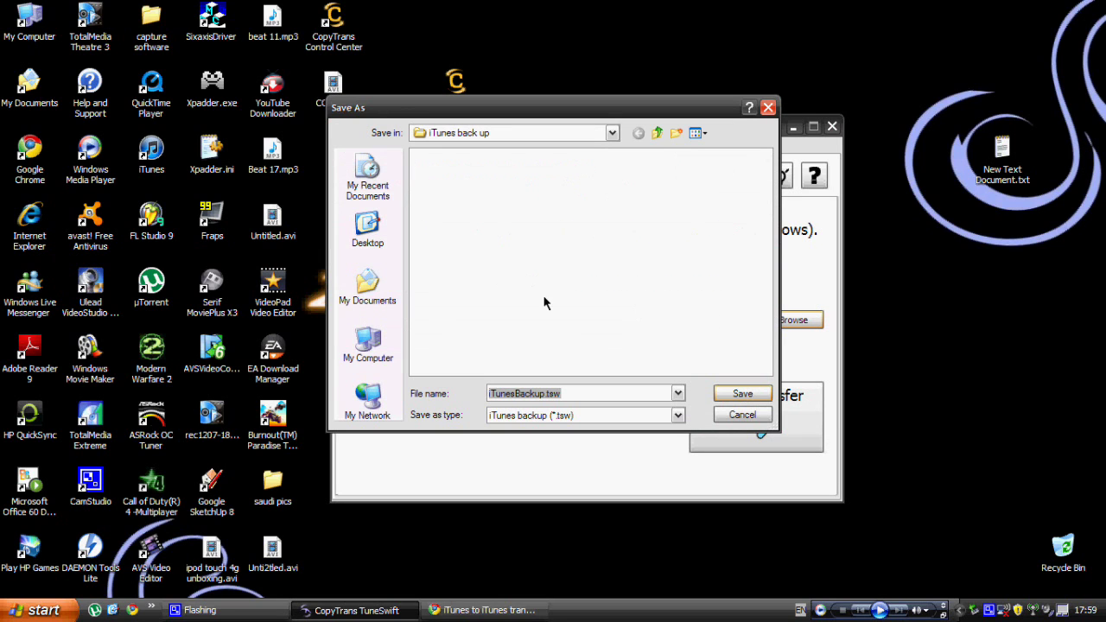
click(368, 344)
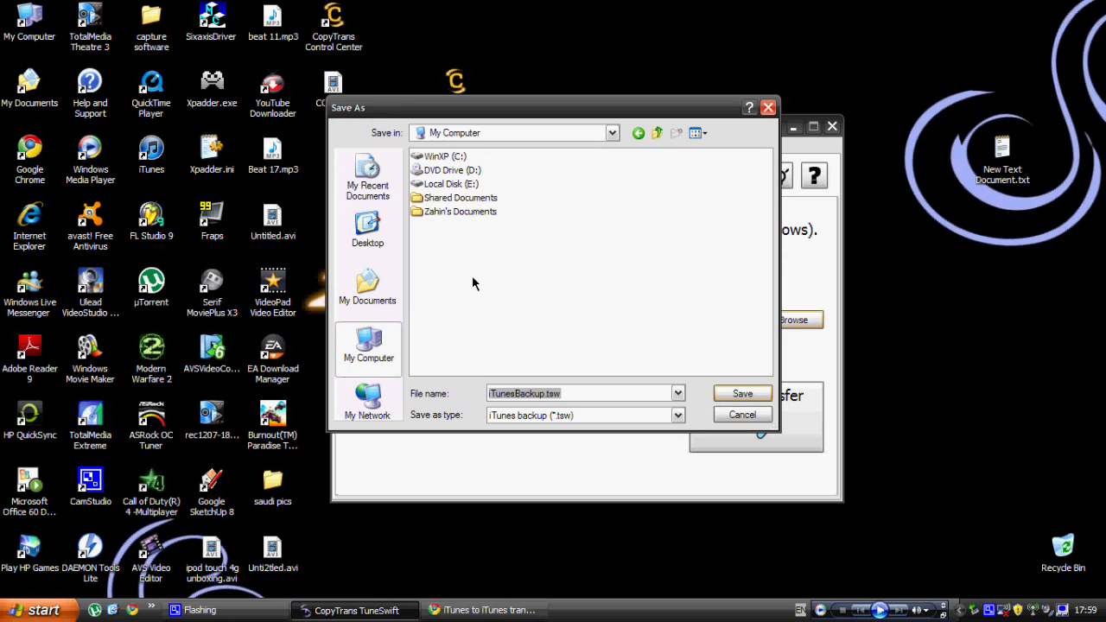
click(456, 184)
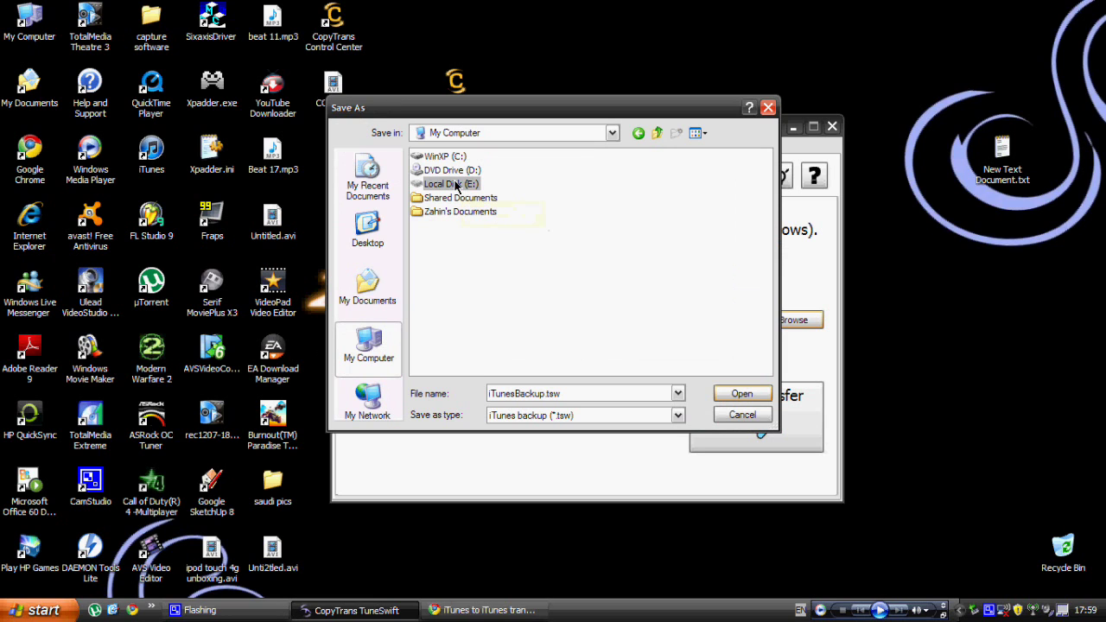
click(752, 395)
click(752, 395)
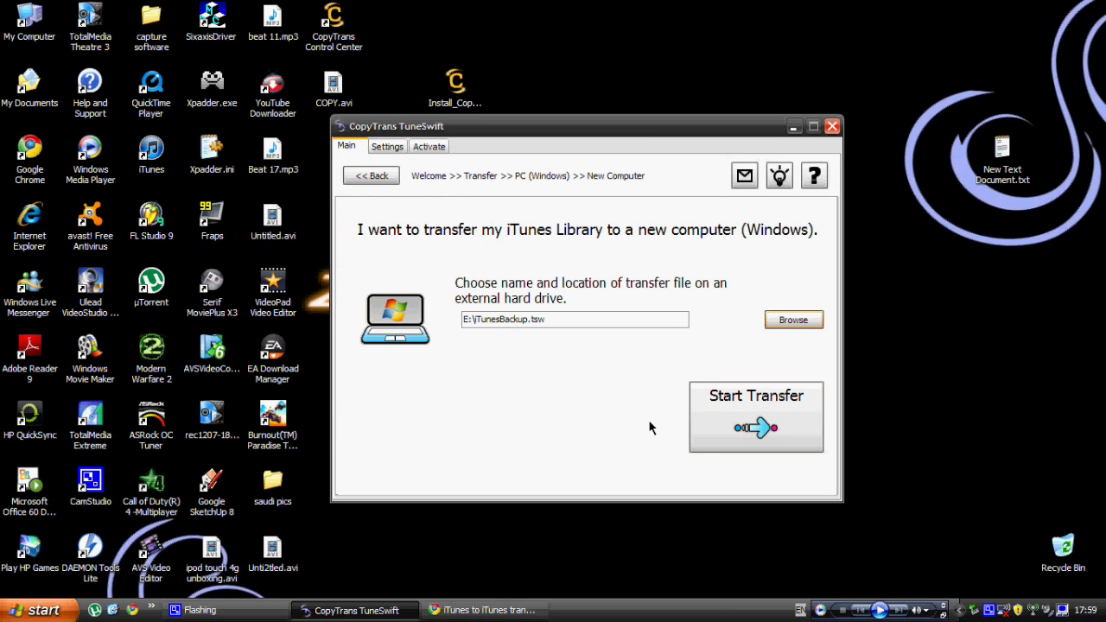
Start transferring the iTunes library to E:\iTunesBackup.tsw
click(731, 416)
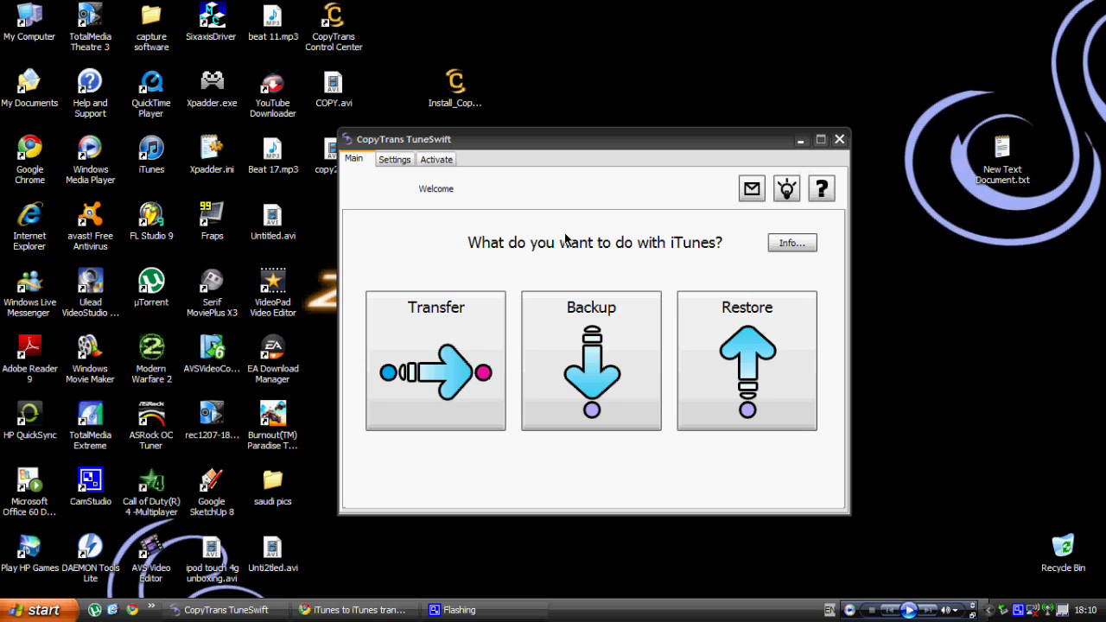
Choose E:\iTunesBackup.tsw on Local Disk (E:) as the backup file to restore from
click(754, 385)
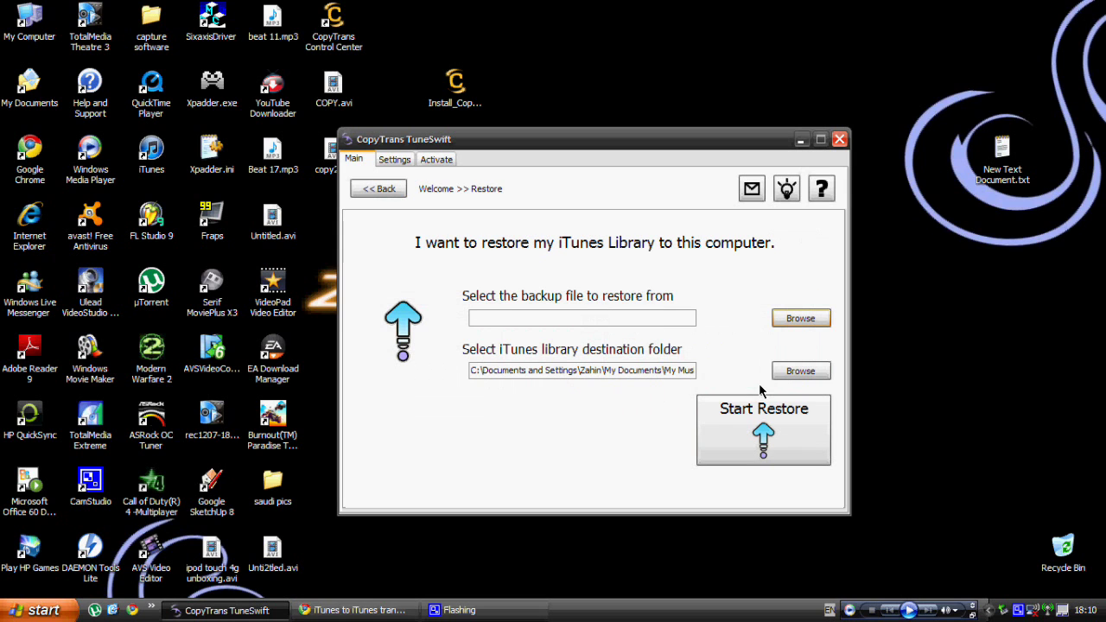
click(799, 319)
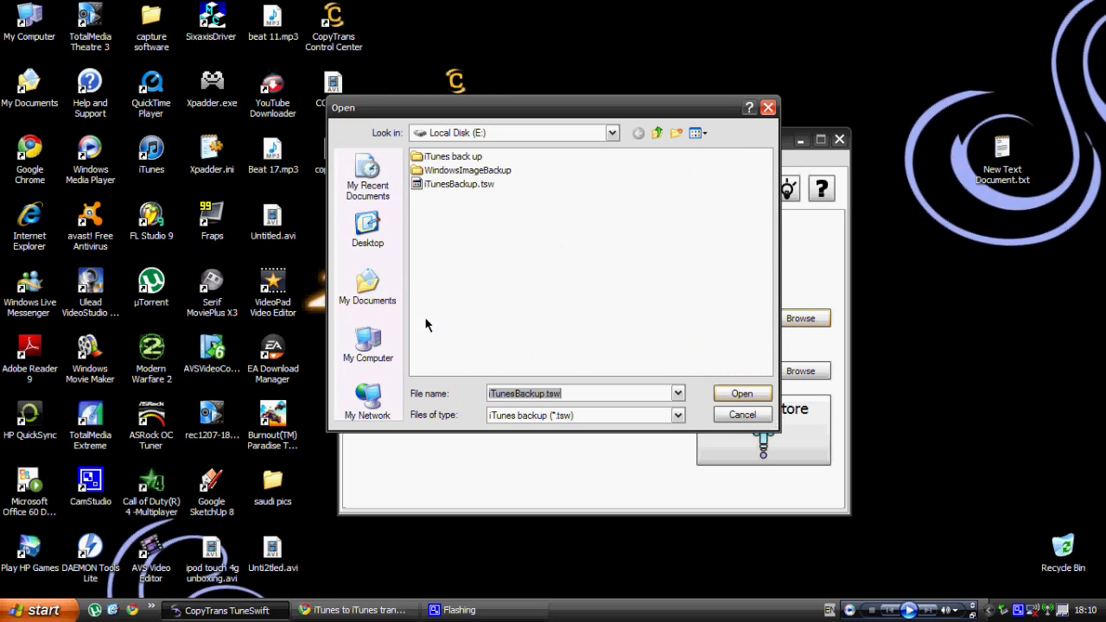
click(368, 344)
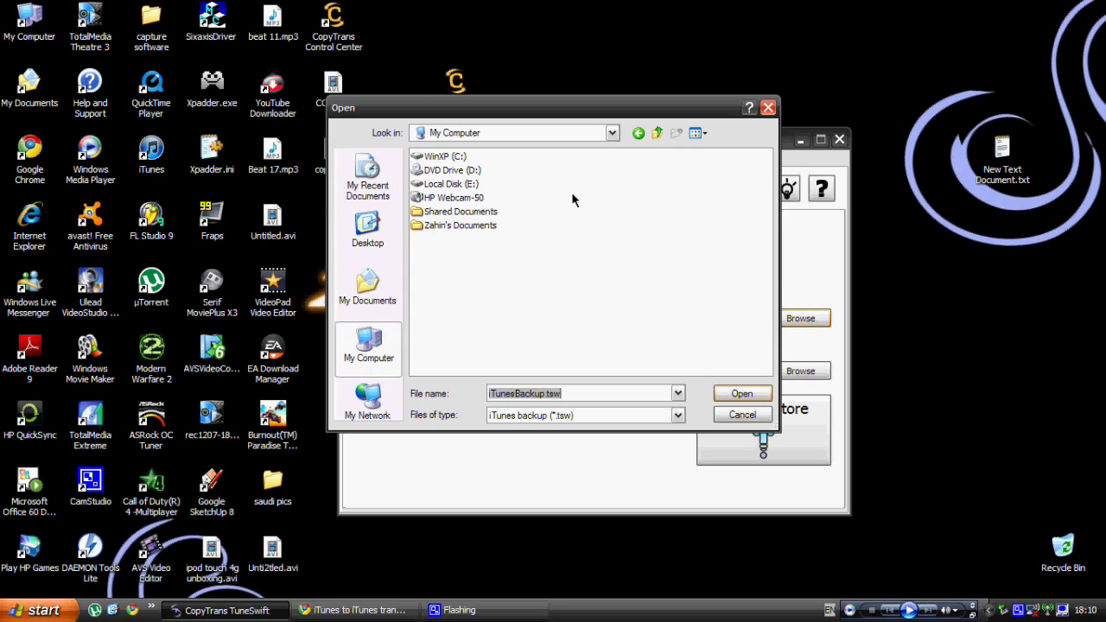
double_click(464, 185)
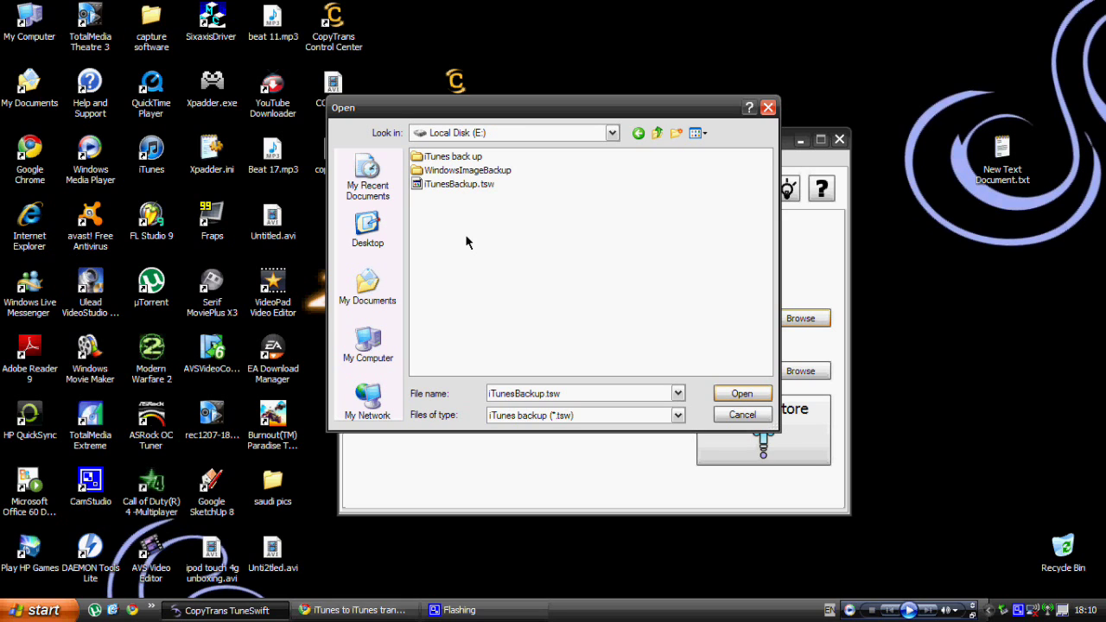
click(479, 187)
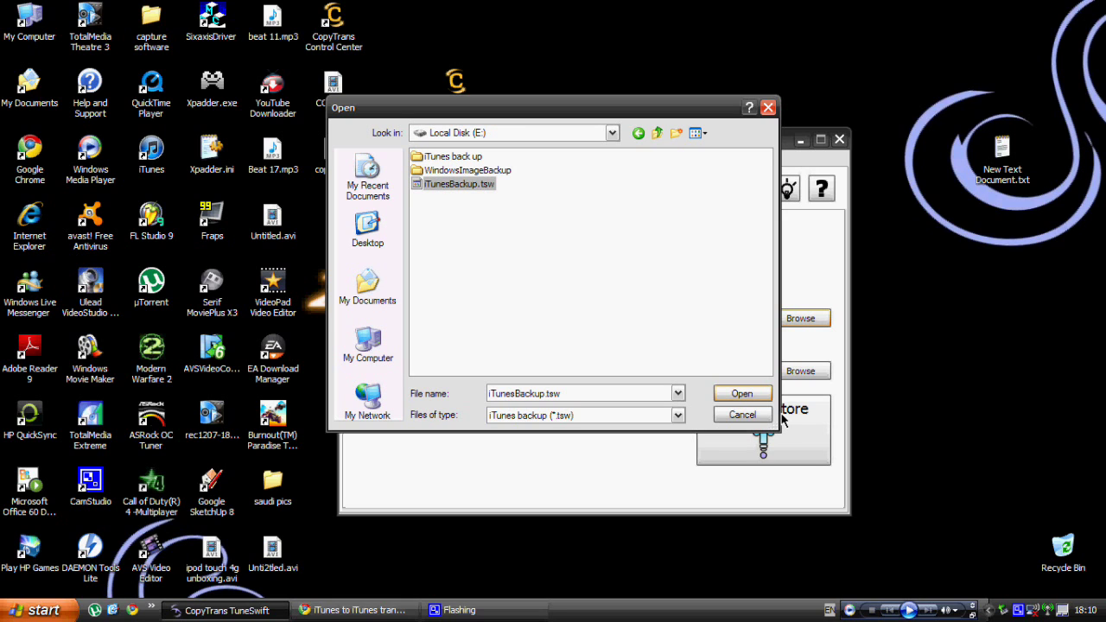
click(755, 397)
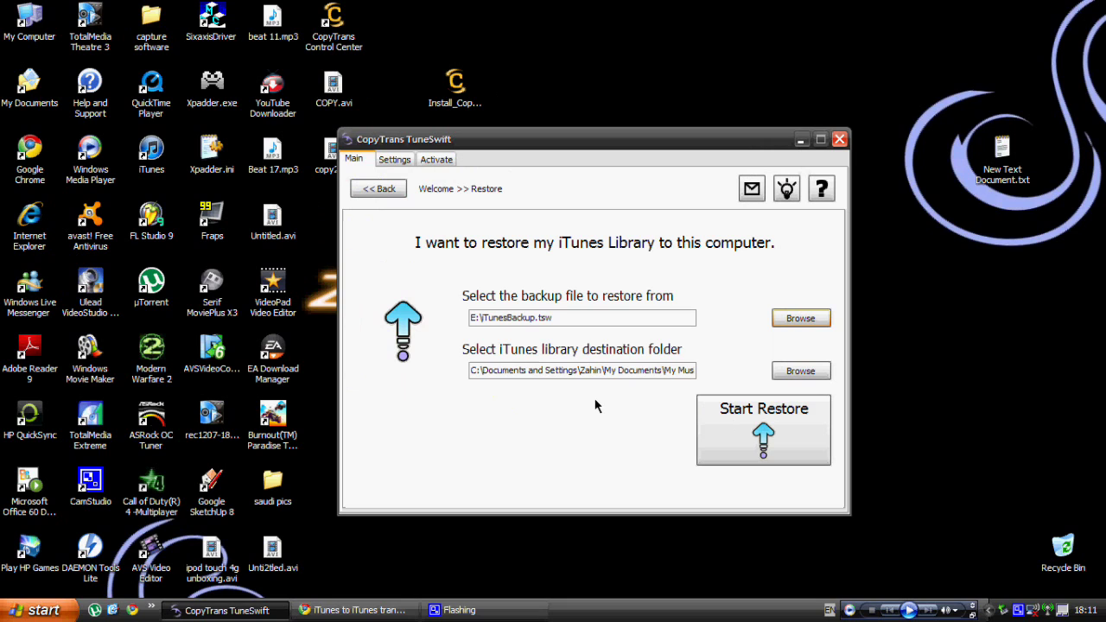
Restore the 272 files (5.97 MB) from the backup and acknowledge the completion message
click(762, 440)
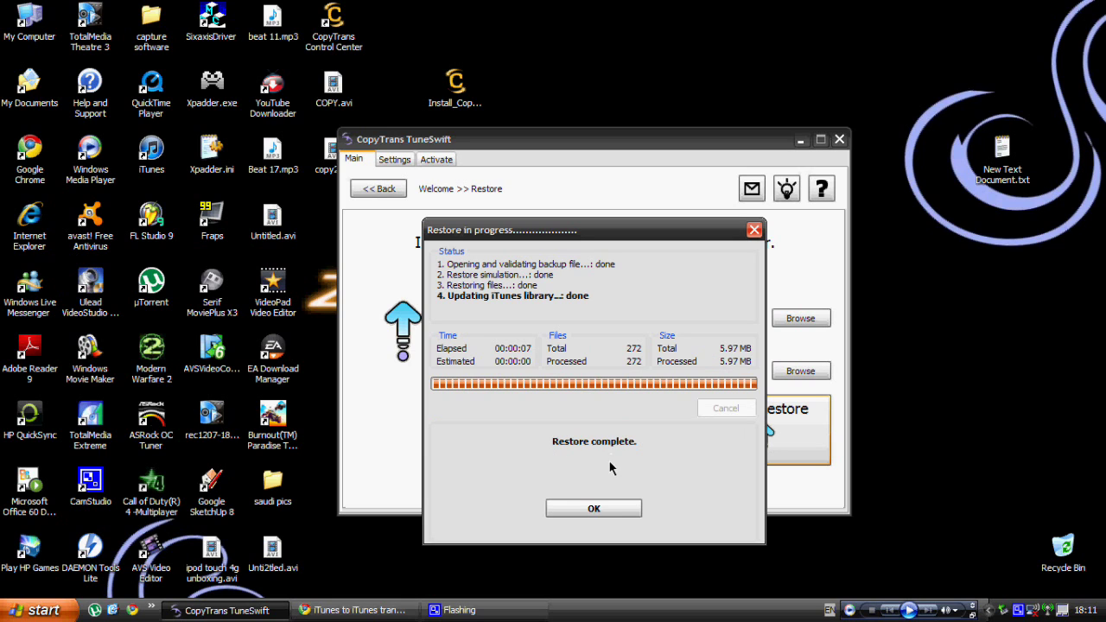
click(594, 509)
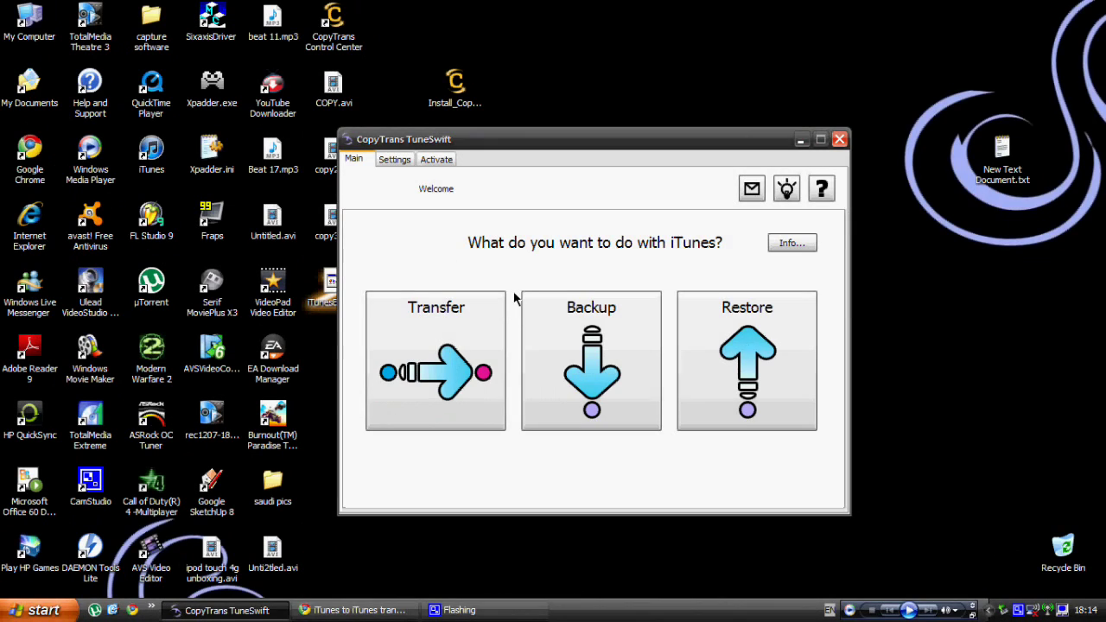
Under Backup, check the Latest changes option, then go back and pick Full backup
click(558, 337)
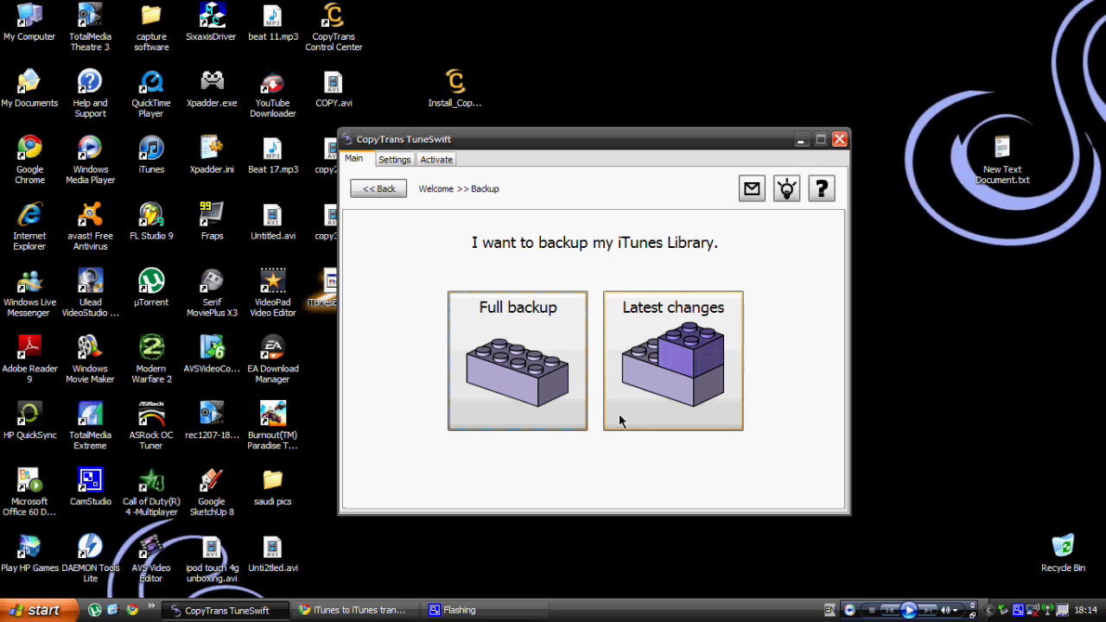
click(645, 378)
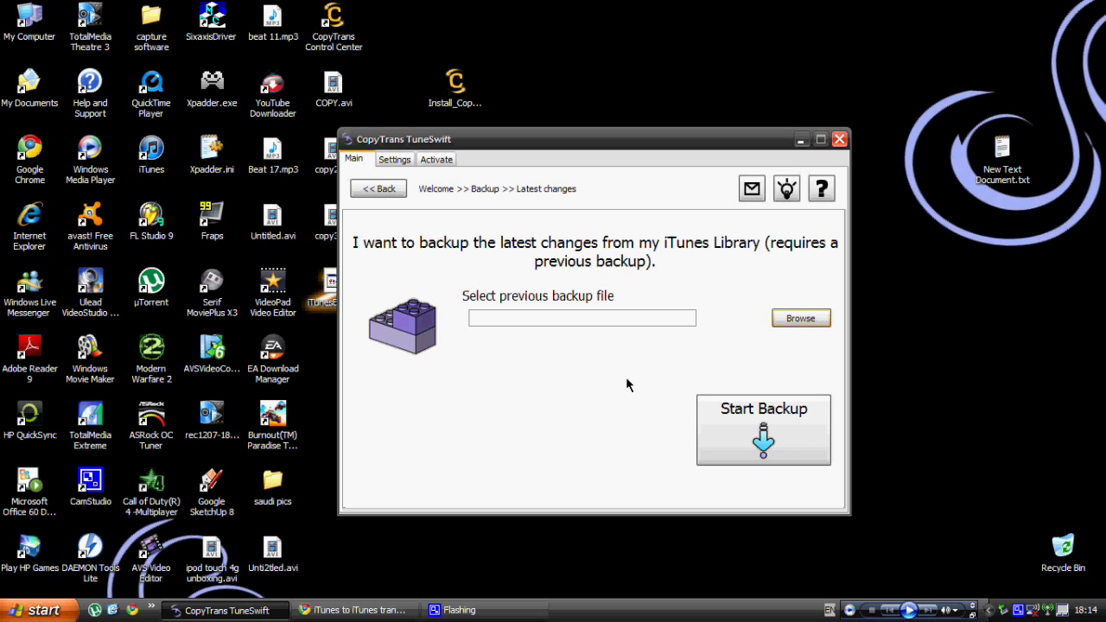
click(380, 189)
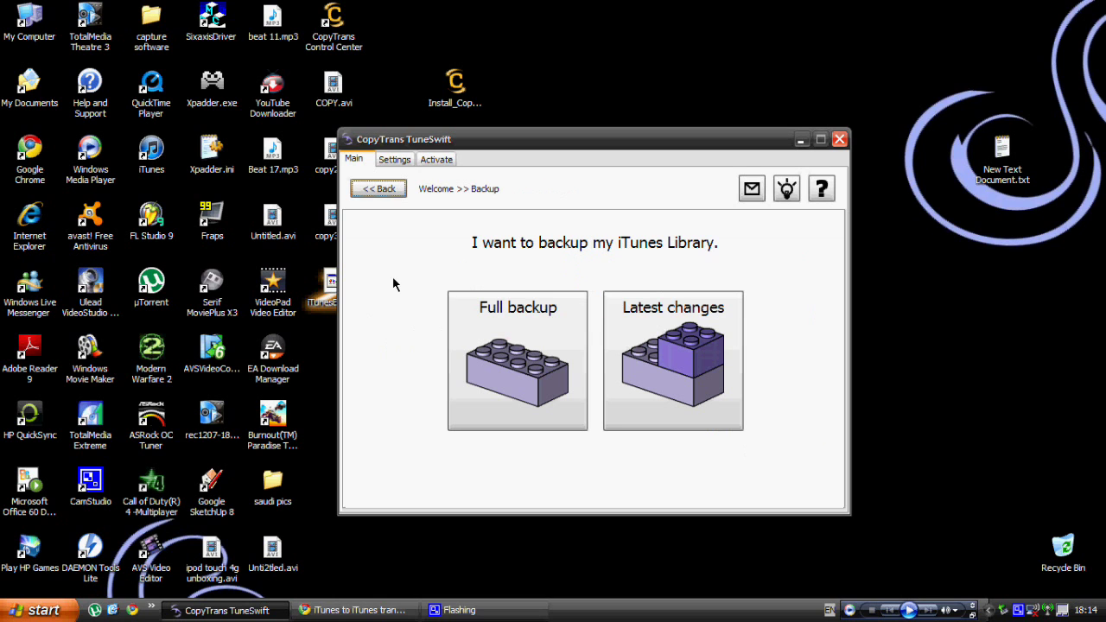
click(463, 318)
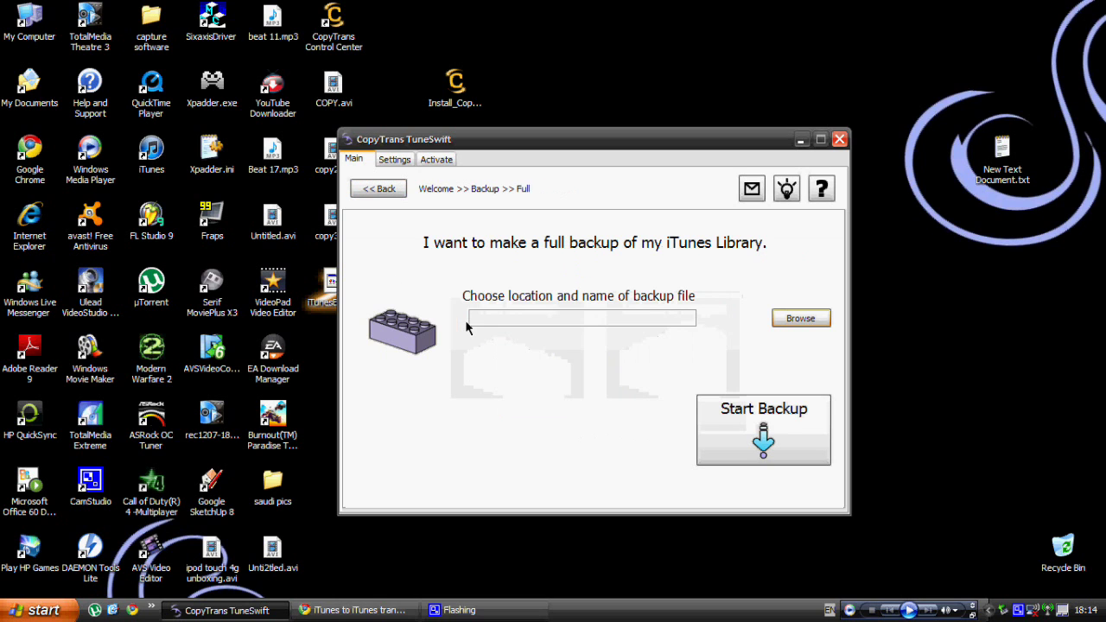
Save the backup as iTunesBackup.tsw on the Desktop, replacing the existing file
click(818, 318)
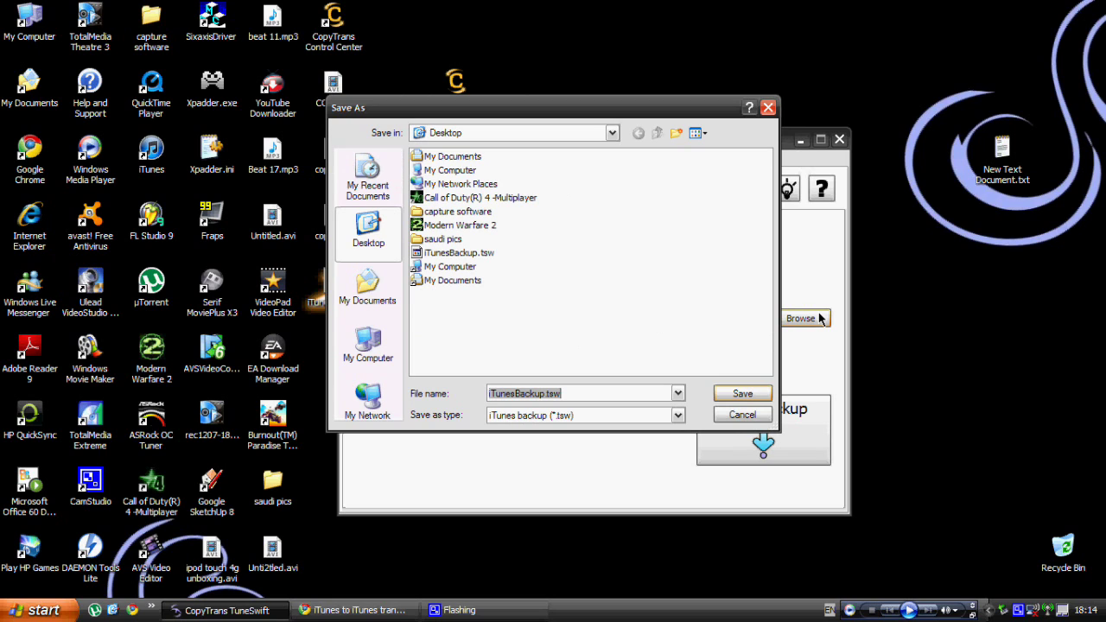
click(742, 394)
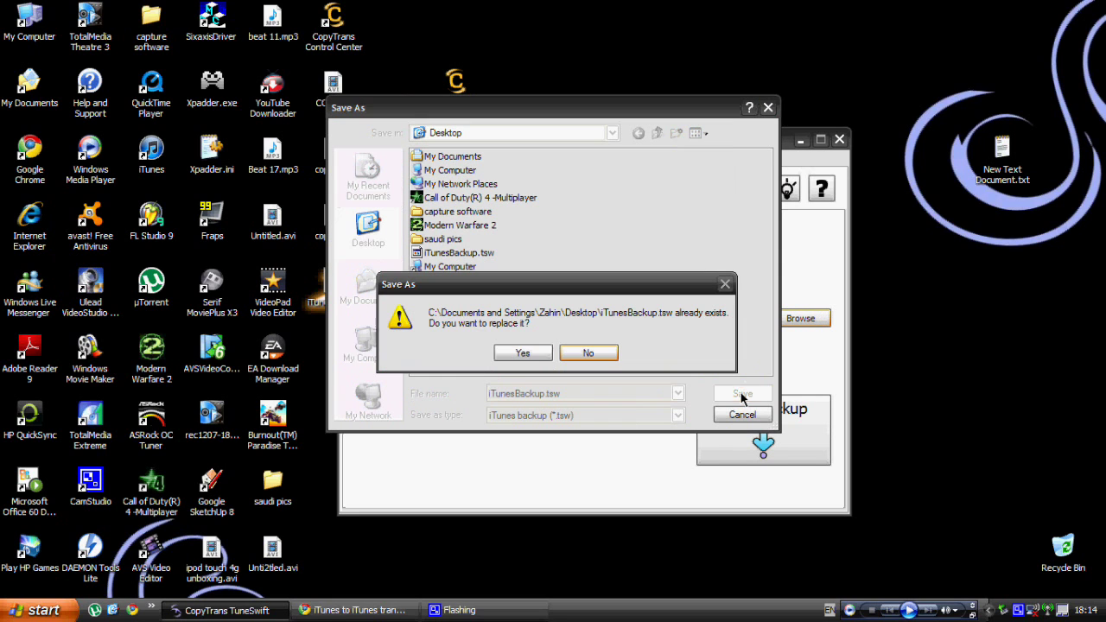
click(543, 356)
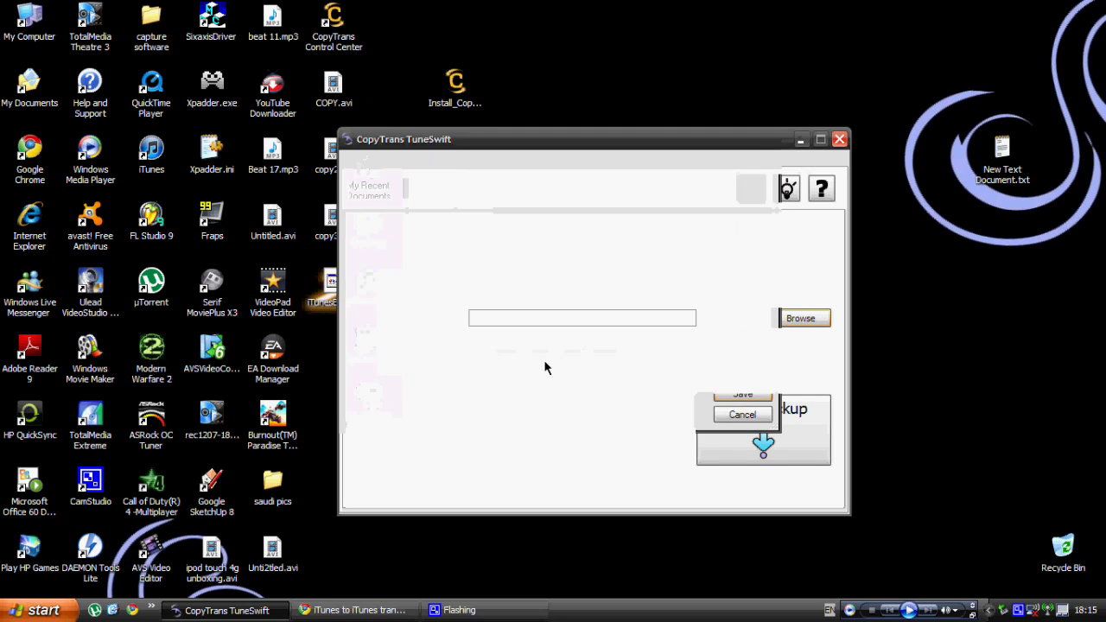
Run the full backup of 269 files (6.14 MB), then open and cancel a restore file chooser
click(787, 447)
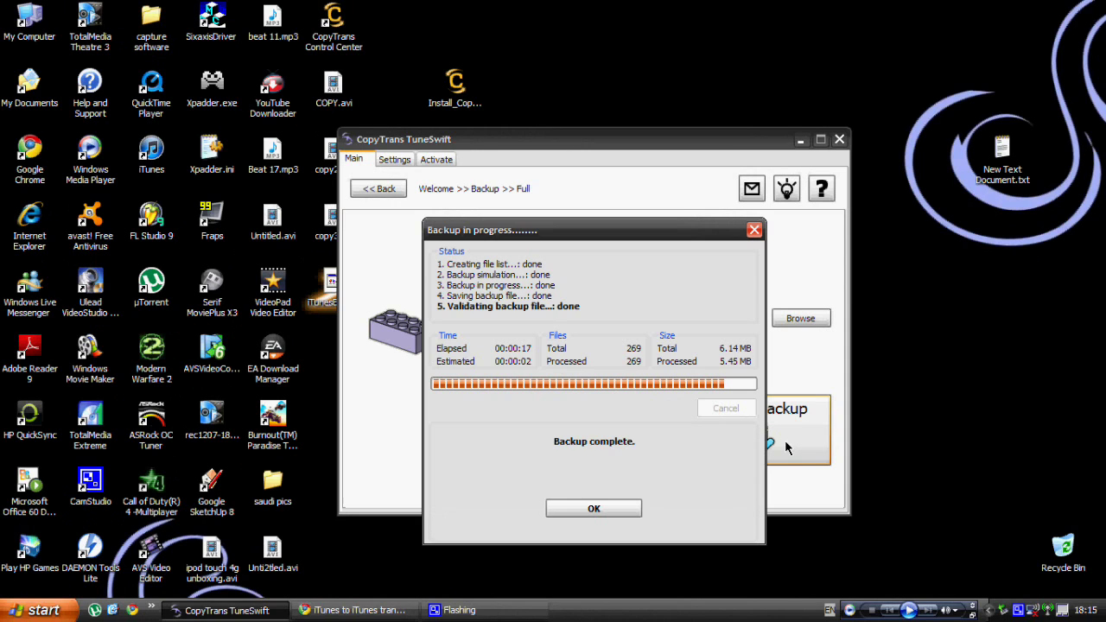
click(594, 509)
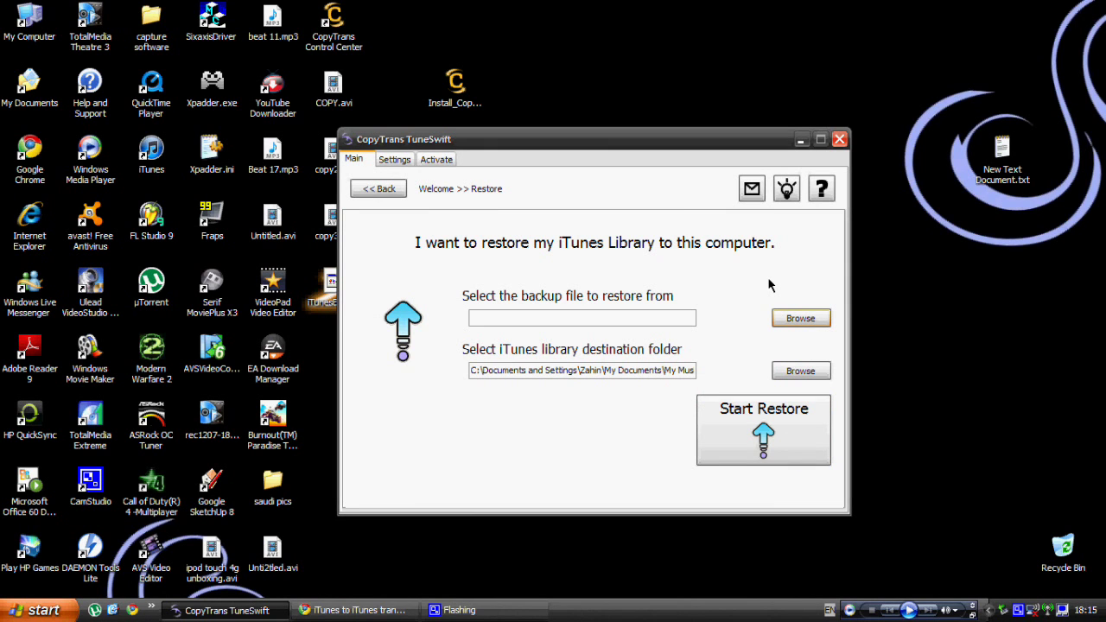
click(810, 321)
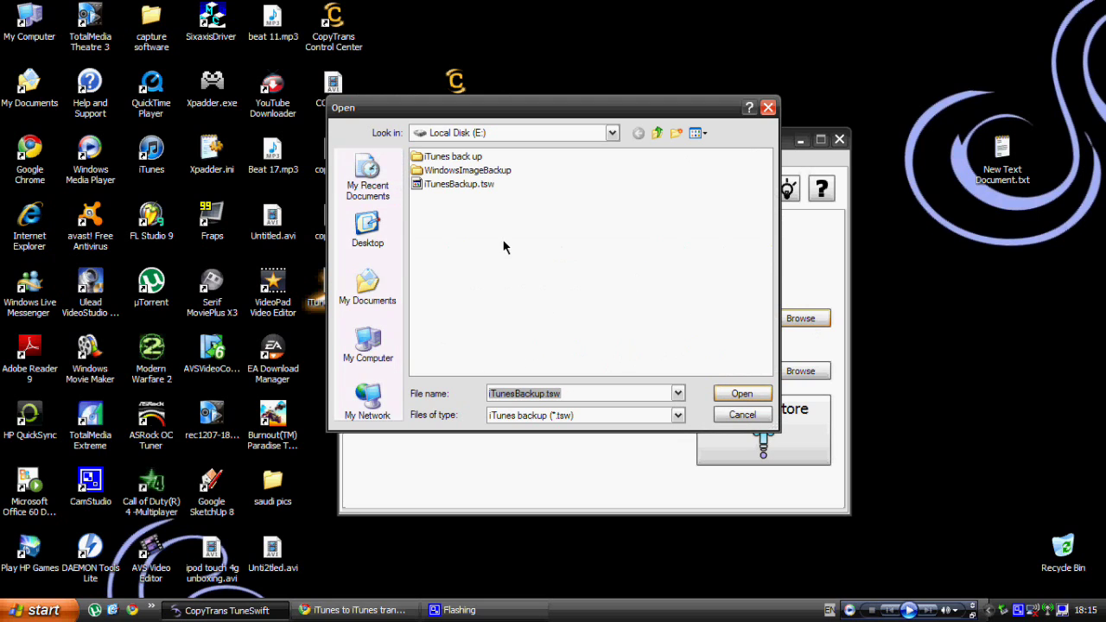
click(741, 415)
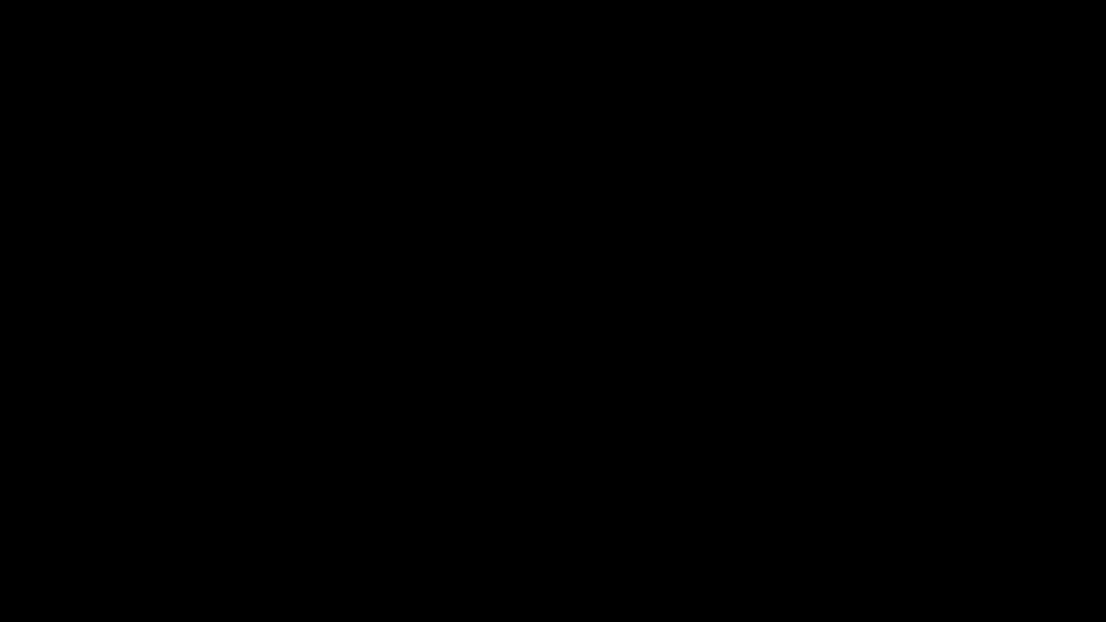